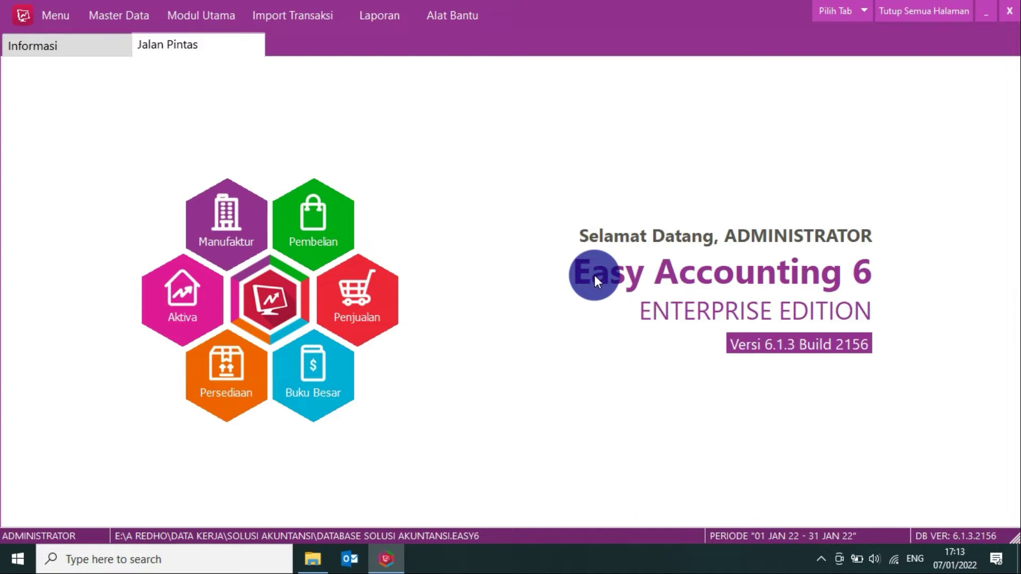
# Step: Open the Tipe Aktiva Tetap Pajak list in the Aktiva module to review the tax asset types and their depreciation
pyautogui.click(182, 301)
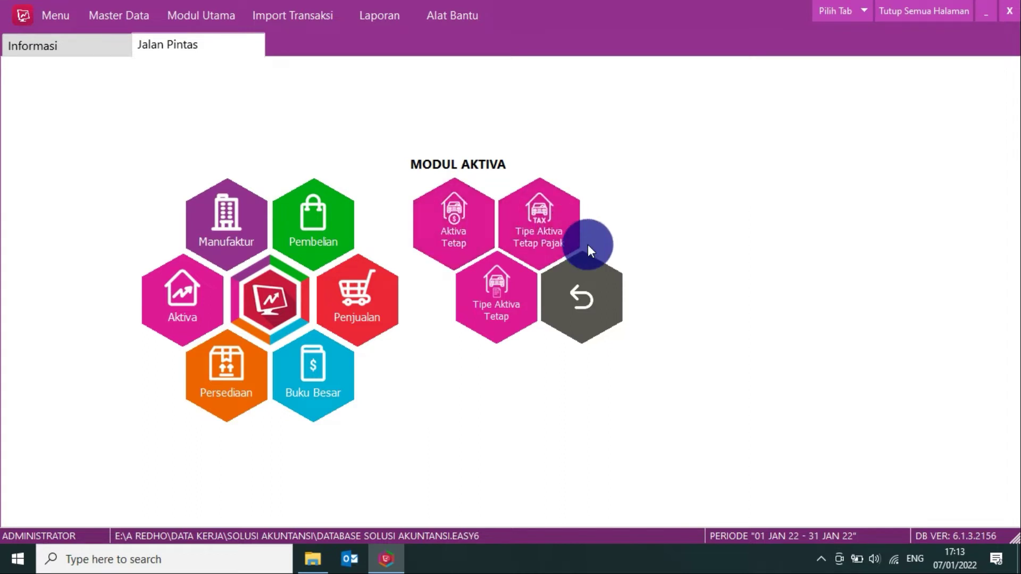
pyautogui.click(541, 238)
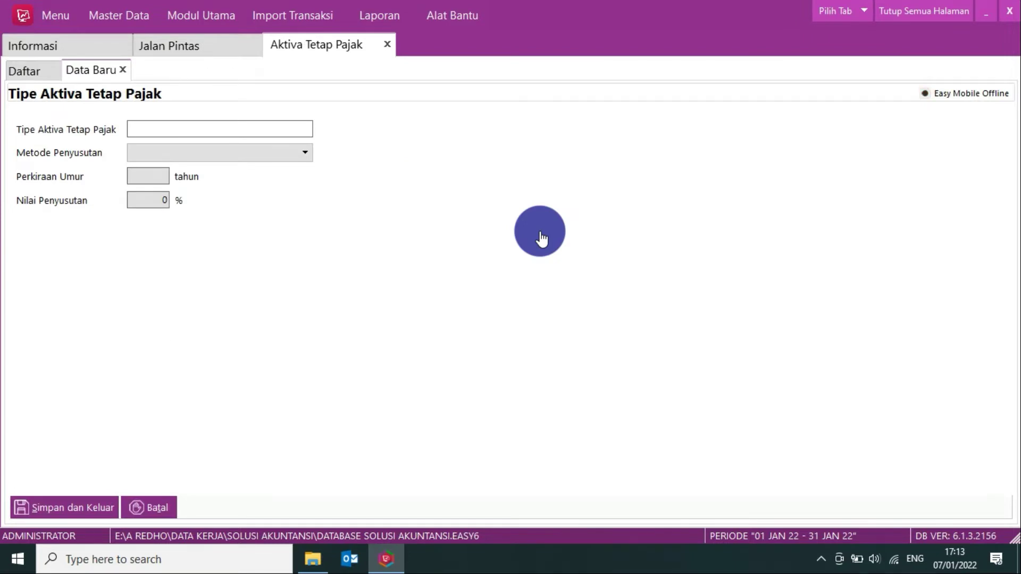
pyautogui.click(43, 74)
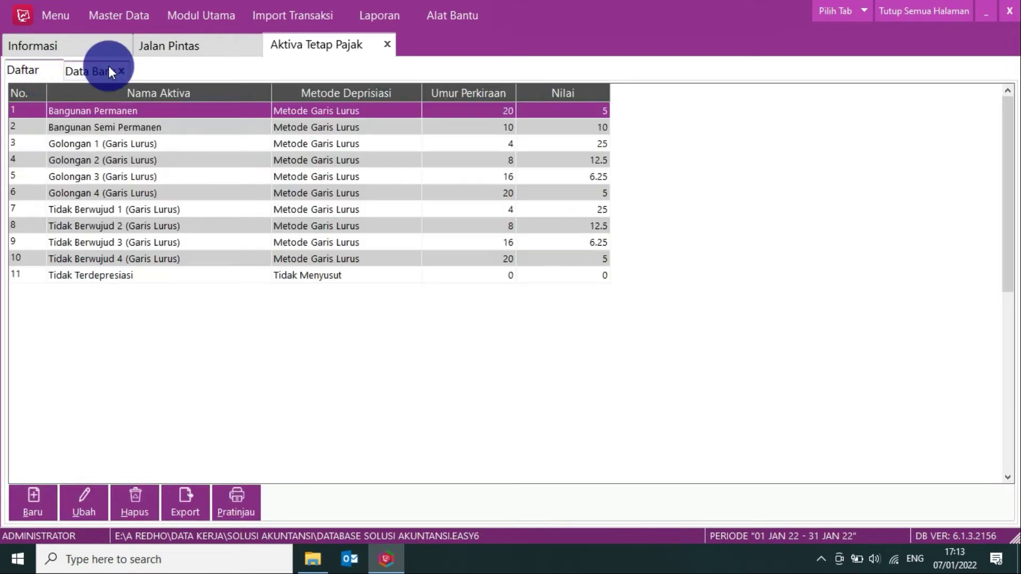
# Step: Open Tipe Aktiva Tetap from the Aktiva module and examine its list of asset types and its new-entry form
pyautogui.click(166, 52)
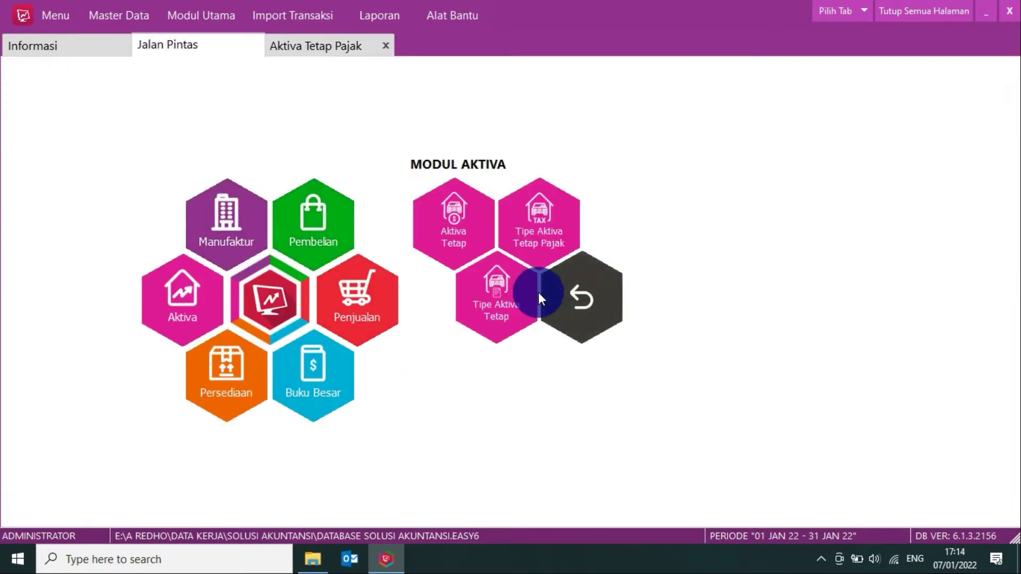
pyautogui.click(492, 302)
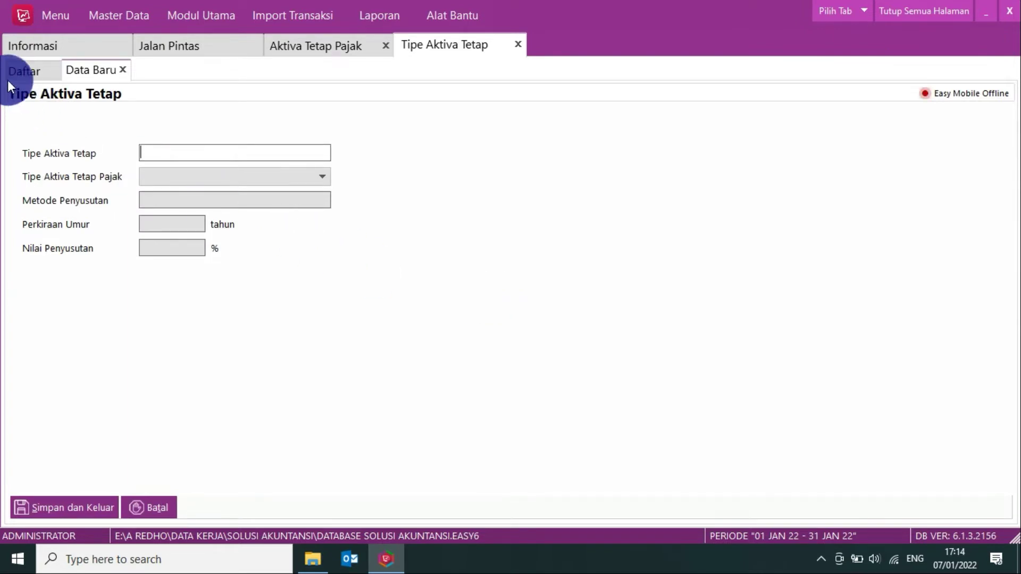
pyautogui.click(26, 72)
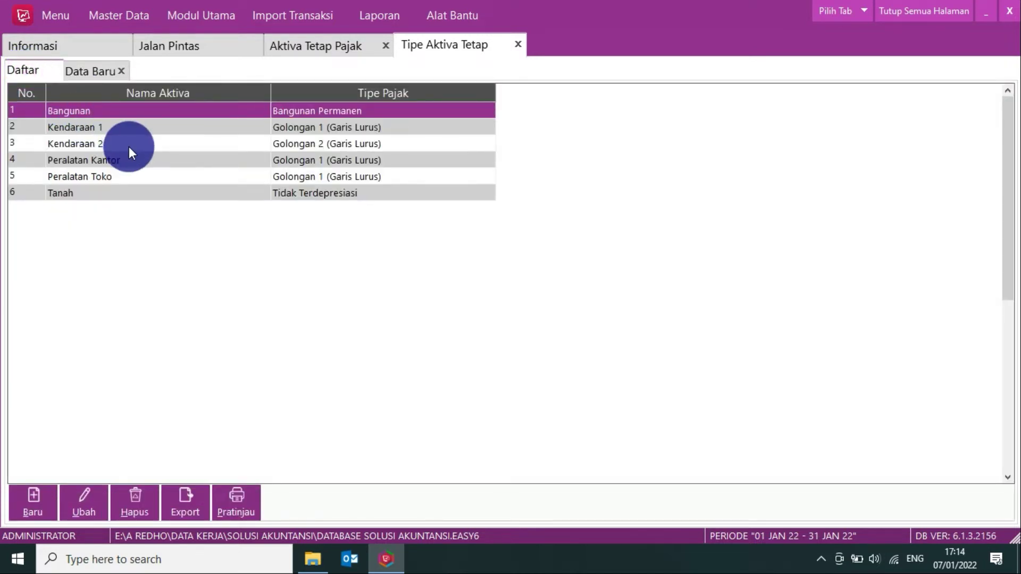
pyautogui.click(102, 74)
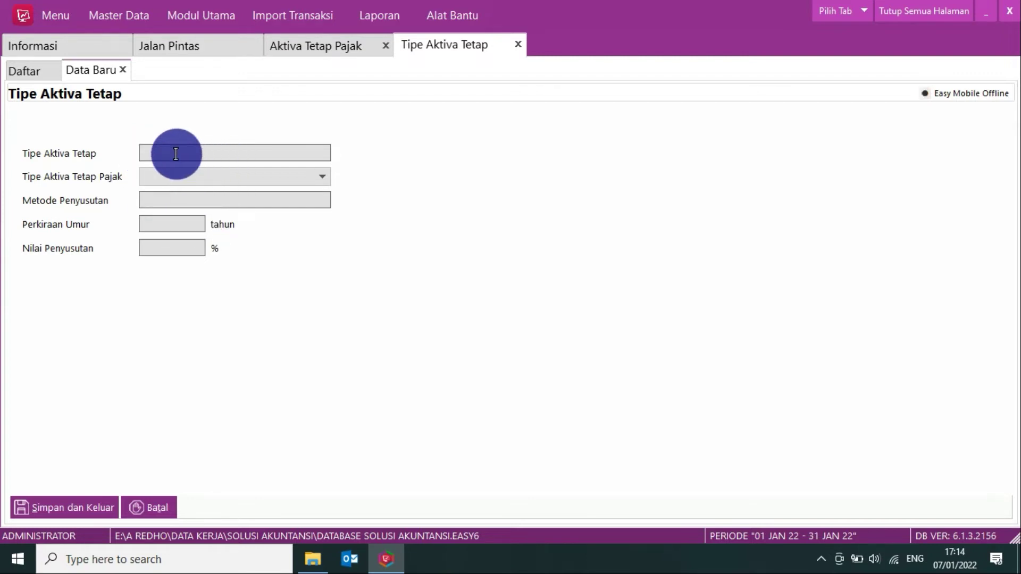
# Step: View a blank Tipe Aktiva Tetap Pajak entry form and return to the Aktiva module shortcuts
pyautogui.click(155, 52)
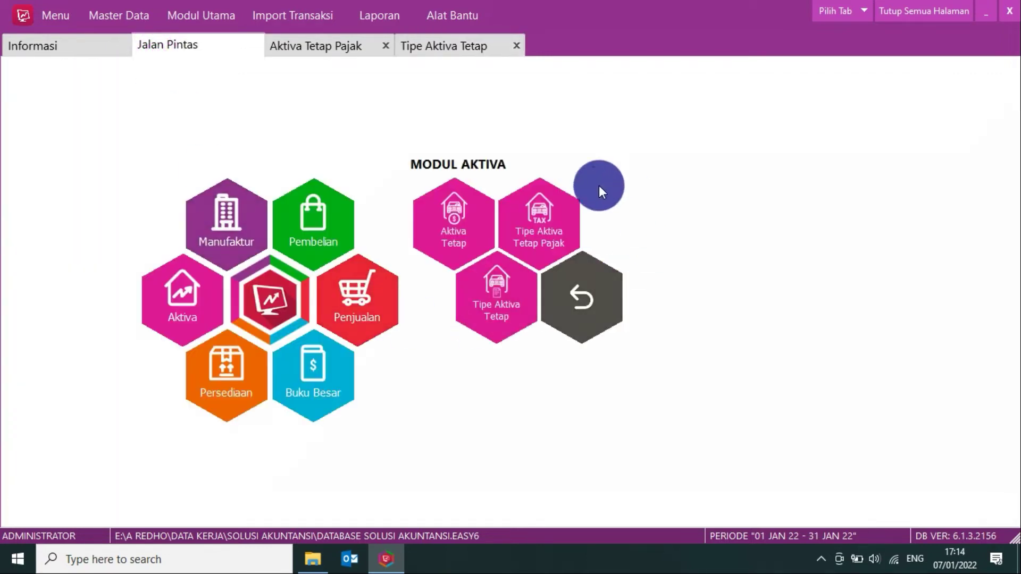
pyautogui.click(542, 219)
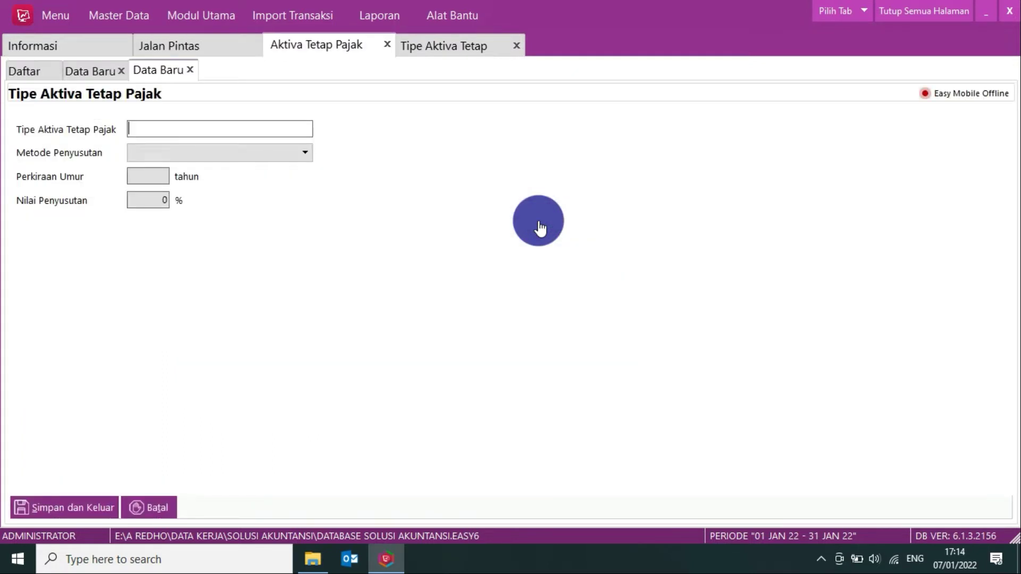
pyautogui.click(183, 53)
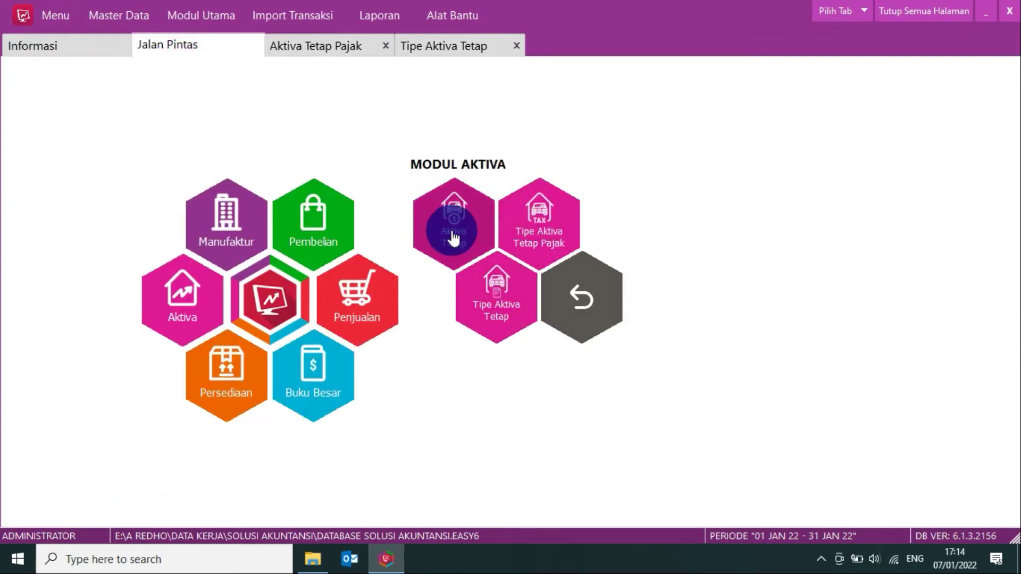
# Step: Start a new Aktiva Tetap record with asset type Peralatan Kantor and description KOMPUTER SERVER
pyautogui.click(465, 236)
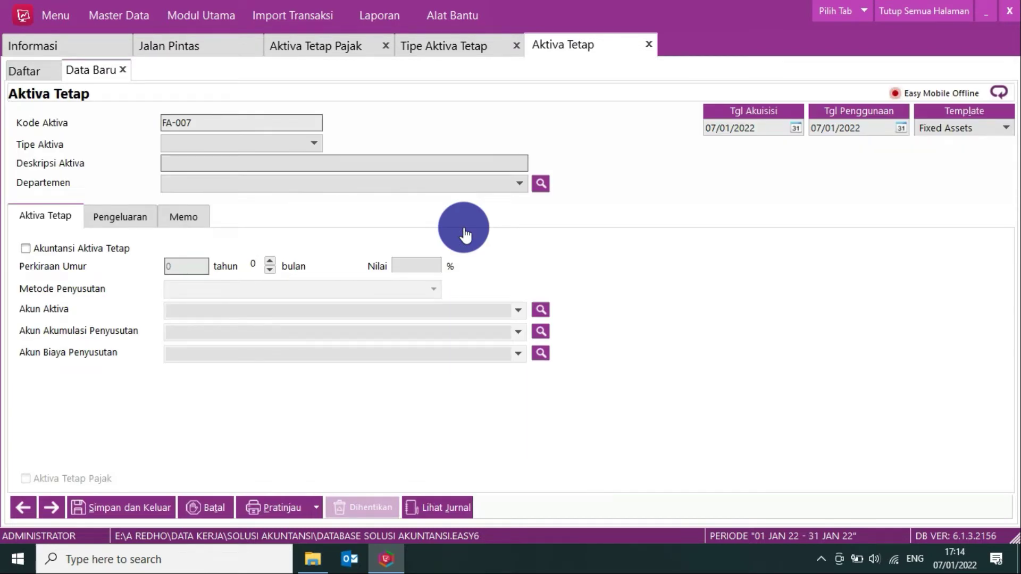
pyautogui.click(296, 145)
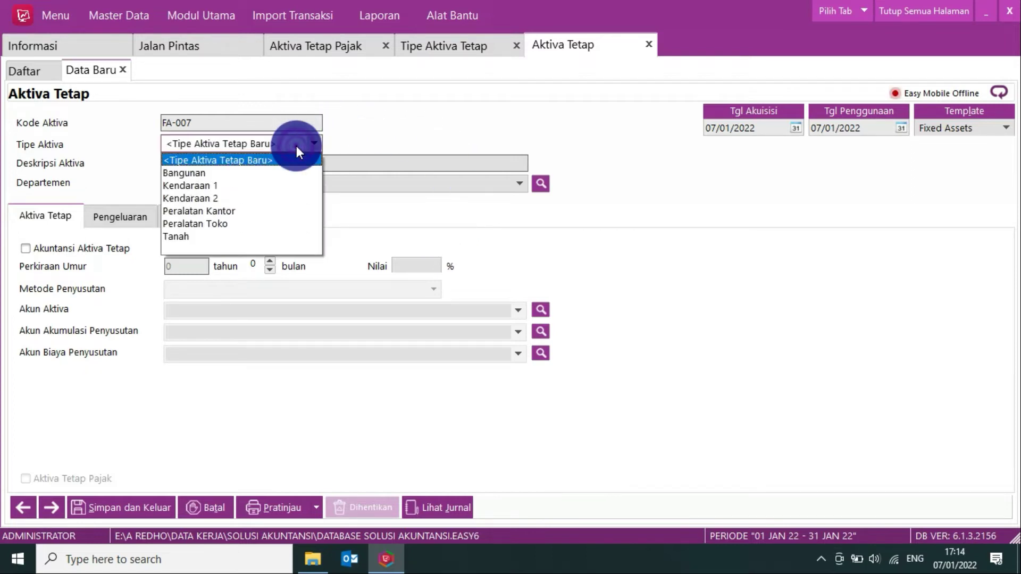
pyautogui.press('Down')
pyautogui.press('Down')
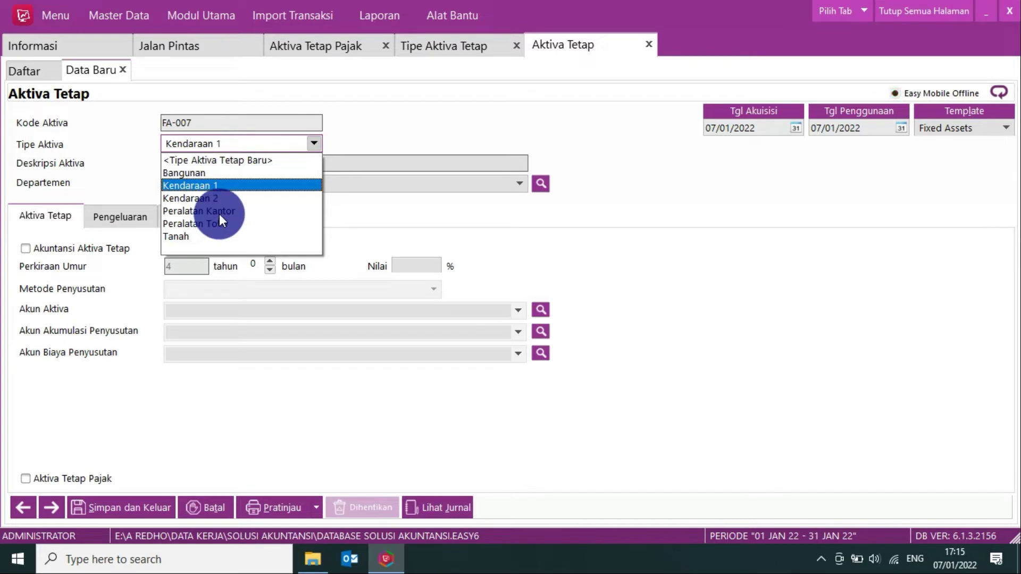
pyautogui.click(219, 210)
pyautogui.click(221, 163)
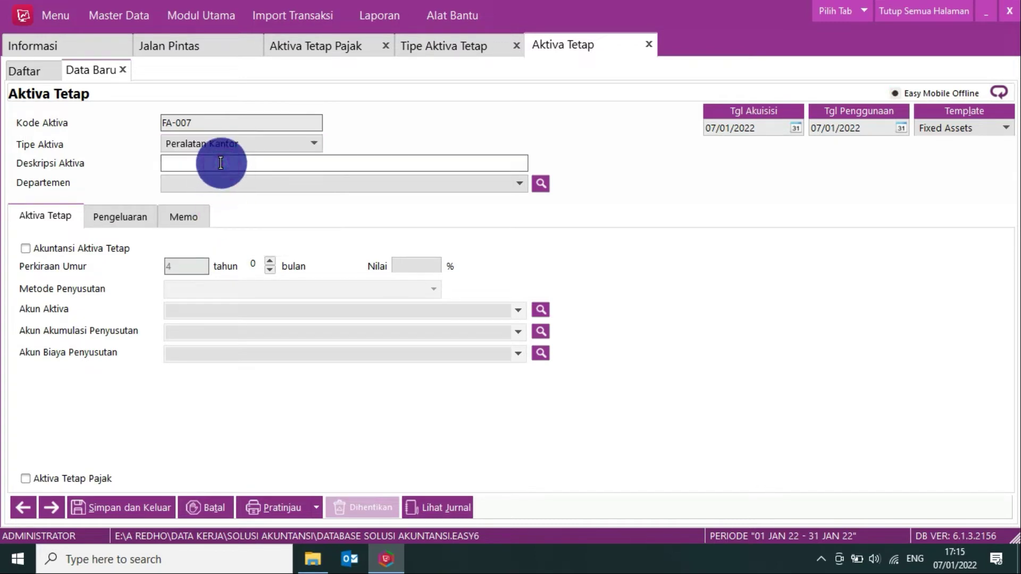
pyautogui.write('KOMPUTER SERVER')
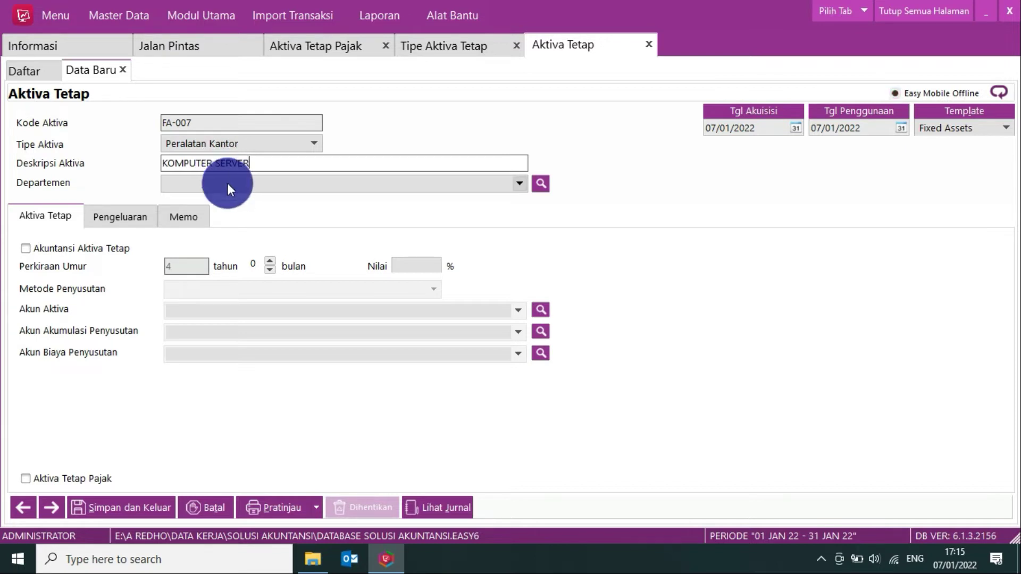
# Step: Look through the available Departemen choices for the new asset and leave the department empty
pyautogui.click(229, 184)
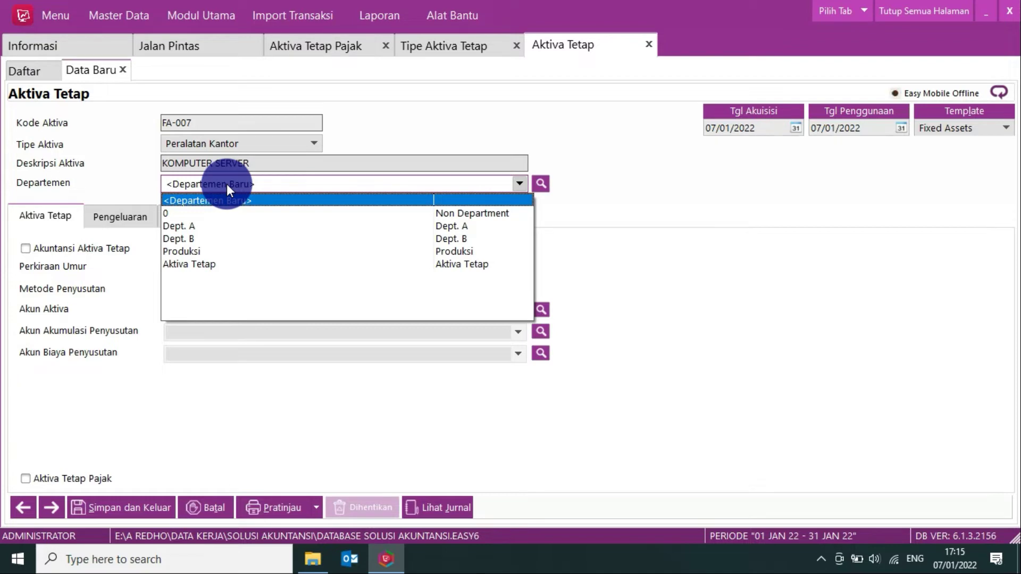
pyautogui.click(227, 184)
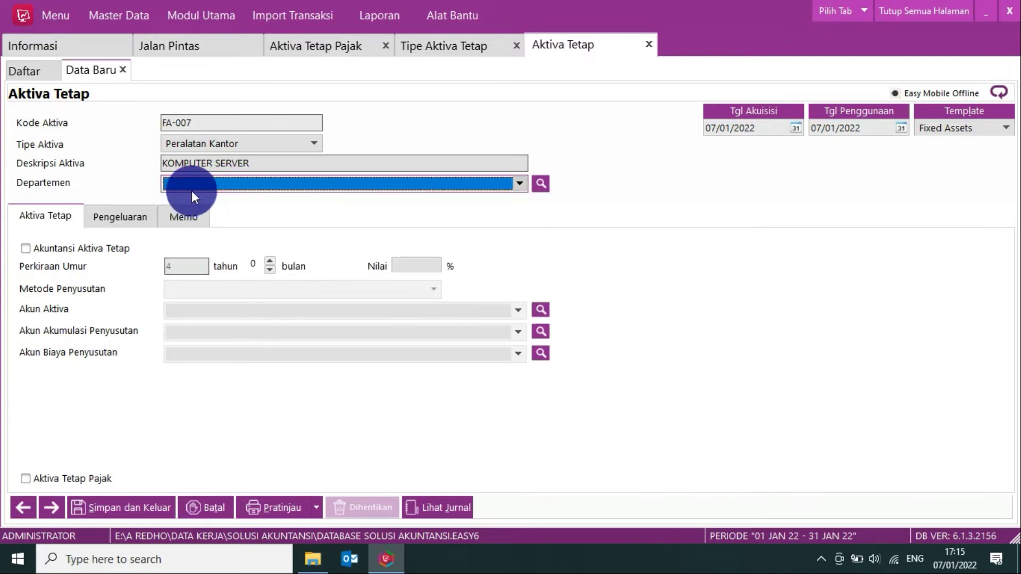
pyautogui.click(195, 186)
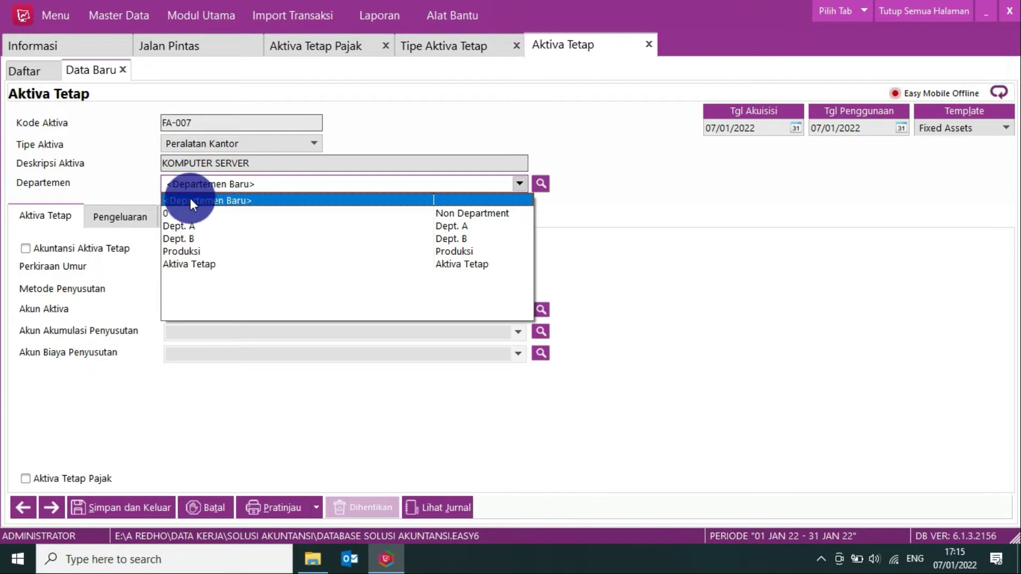
pyautogui.click(130, 173)
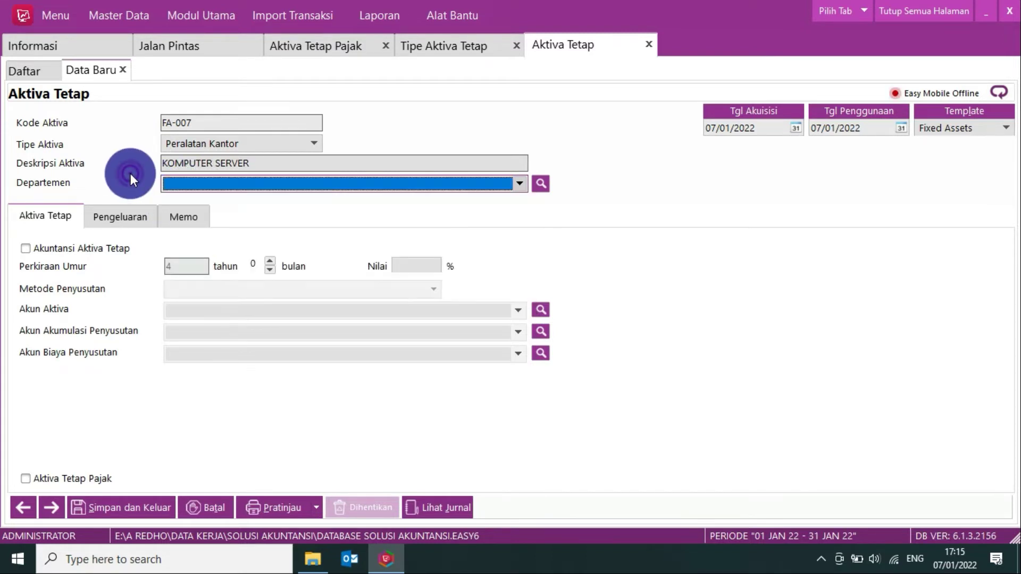
# Step: Enable Akuntansi Aktiva Tetap for the asset and set its depreciation method to Metode Garis Lurus
pyautogui.click(23, 249)
pyautogui.click(180, 264)
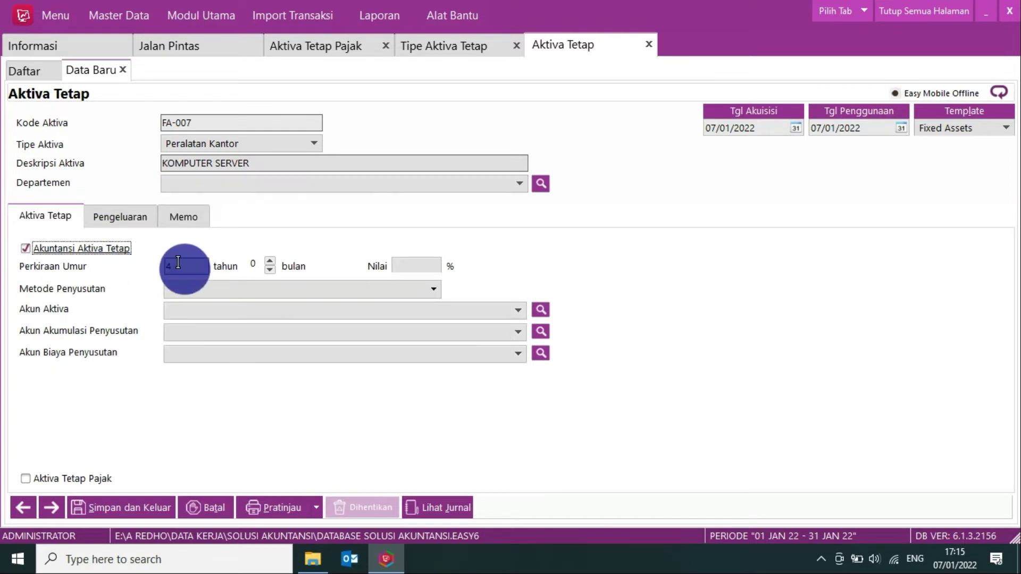
pyautogui.click(206, 289)
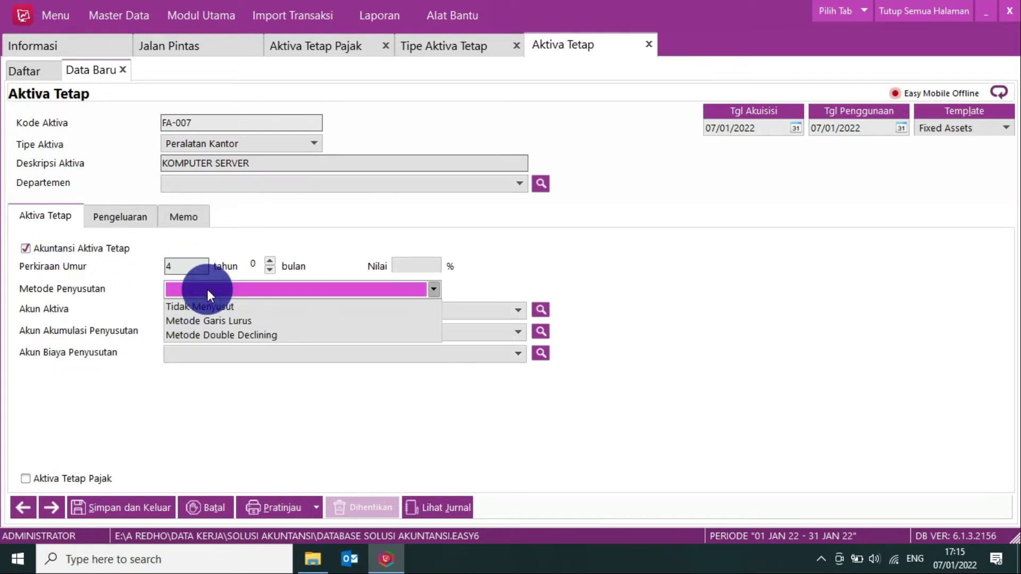
pyautogui.click(206, 321)
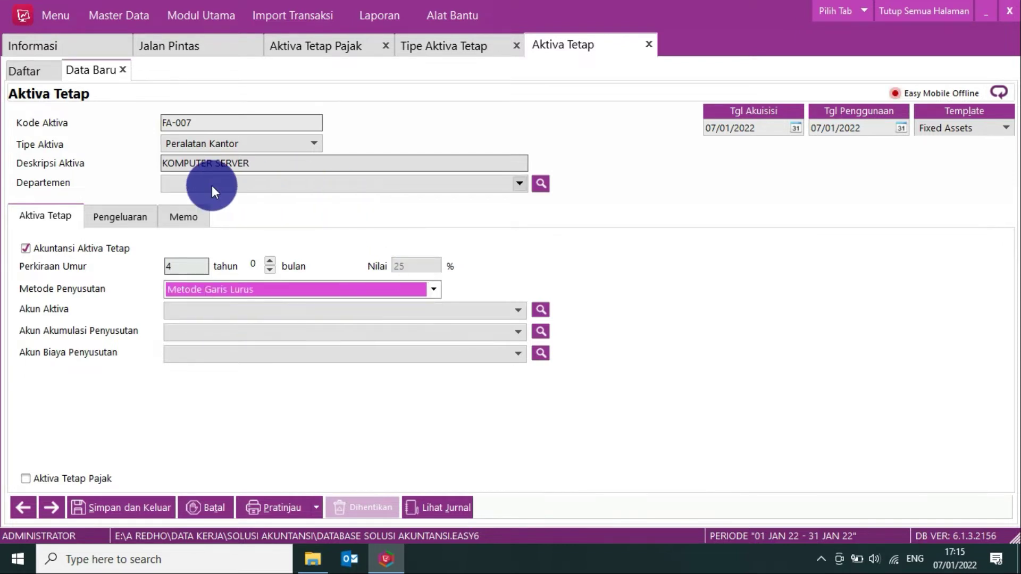
pyautogui.click(172, 267)
pyautogui.moveTo(171, 267); pyautogui.dragTo(126, 267)
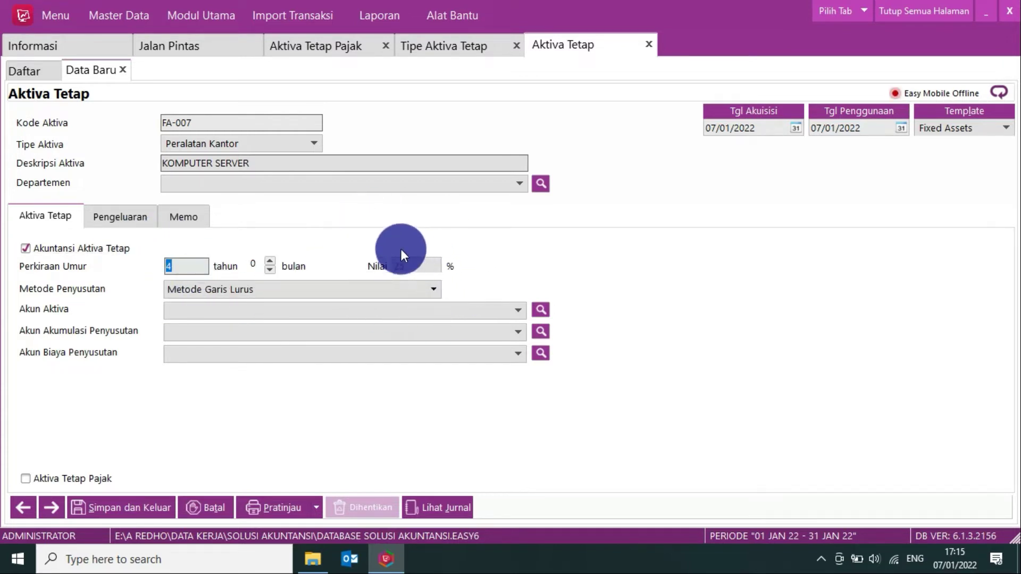
# Step: Assign Peralatan & Furniture Kantor as asset account, Akumulasi Peny. Mesin & Peralatan as accumulated depreciation account, and Biaya Penyusutan Peralatan as depreciation expense account
pyautogui.click(318, 312)
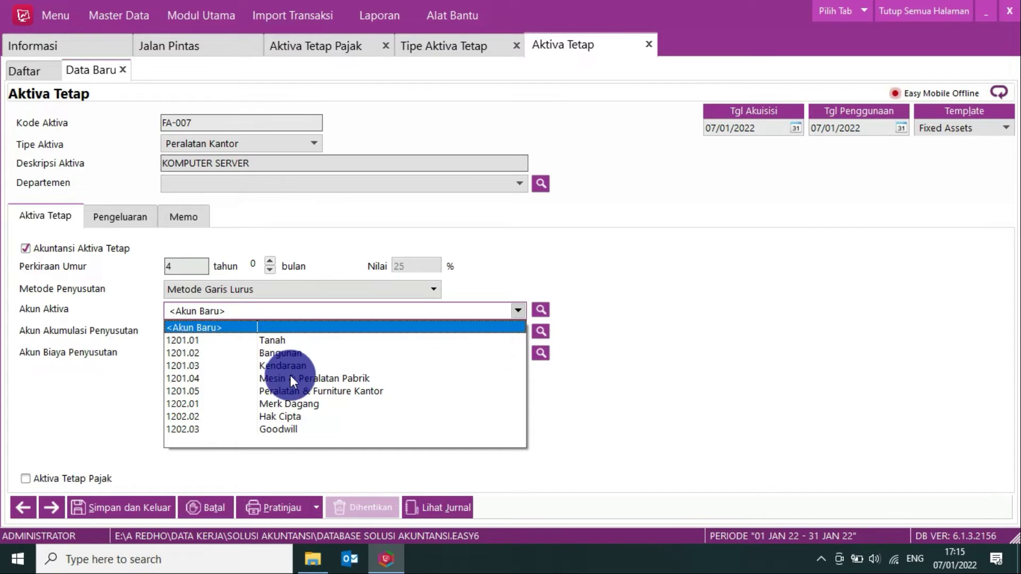
pyautogui.click(328, 393)
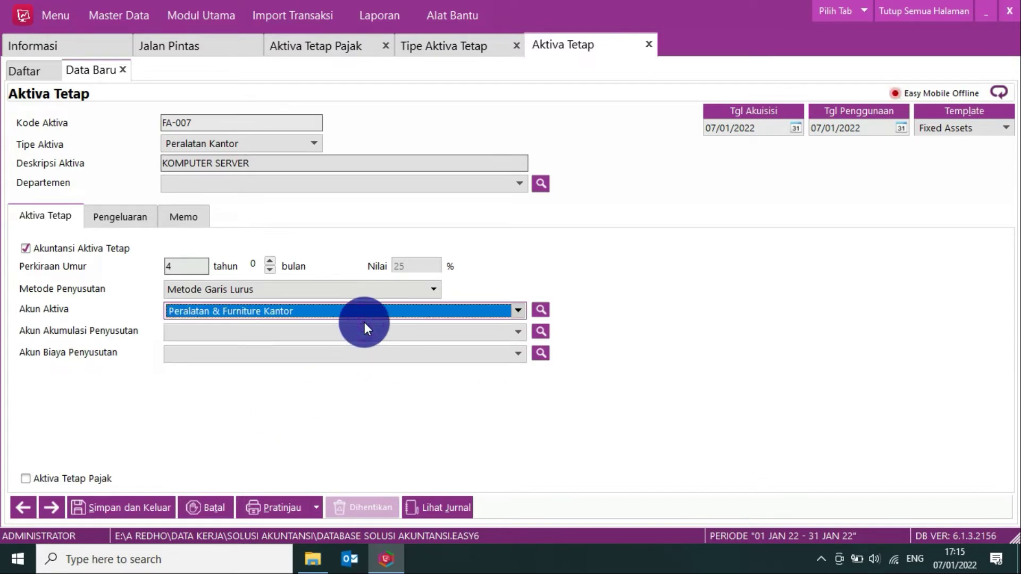
pyautogui.click(367, 330)
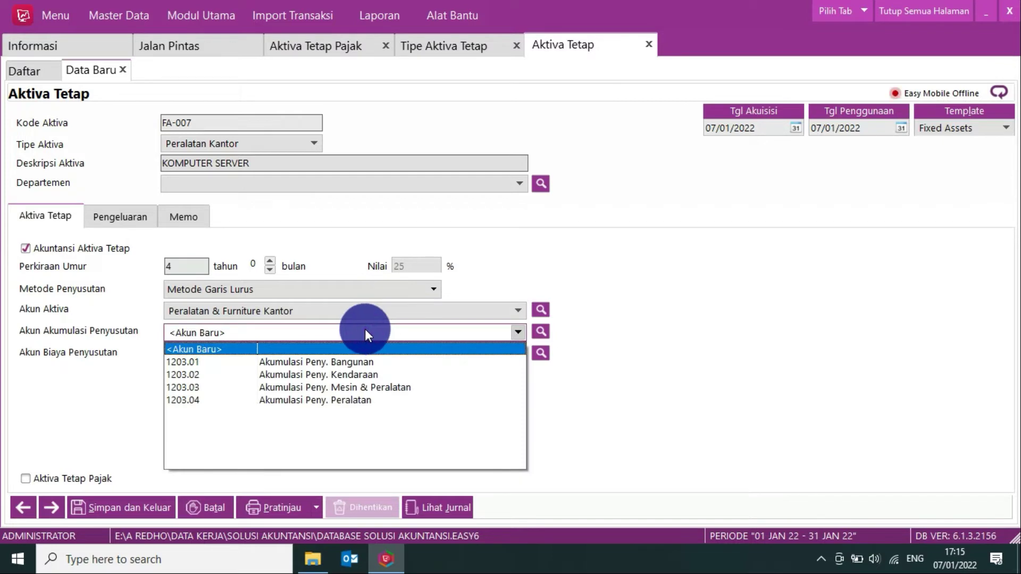
pyautogui.click(362, 389)
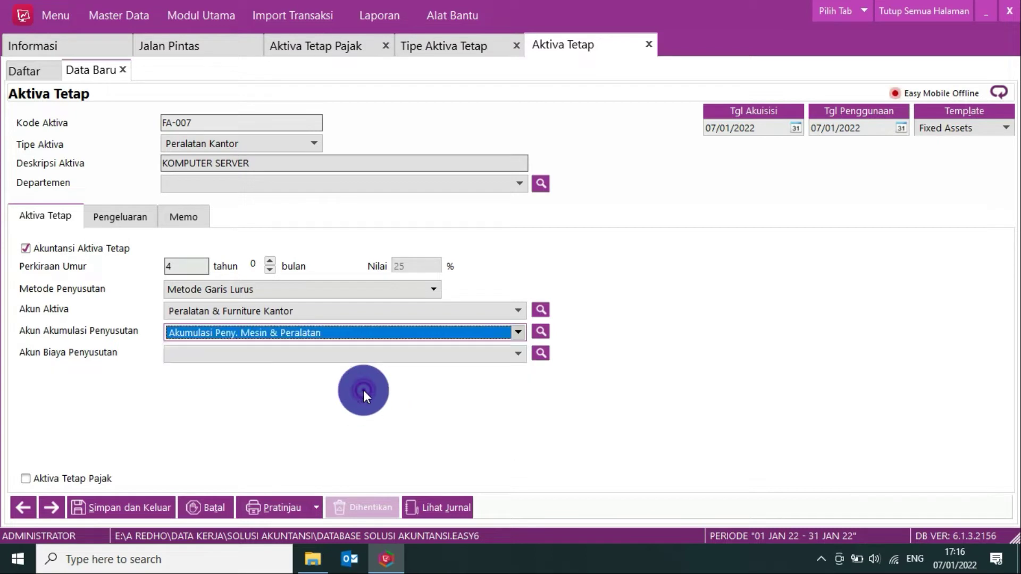
pyautogui.click(300, 355)
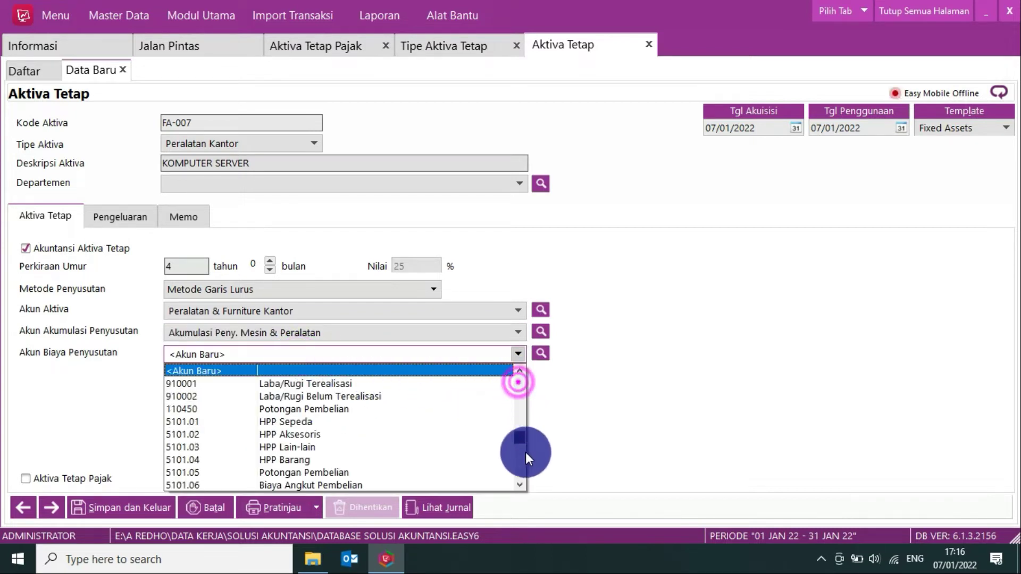
pyautogui.moveTo(526, 452); pyautogui.dragTo(521, 487)
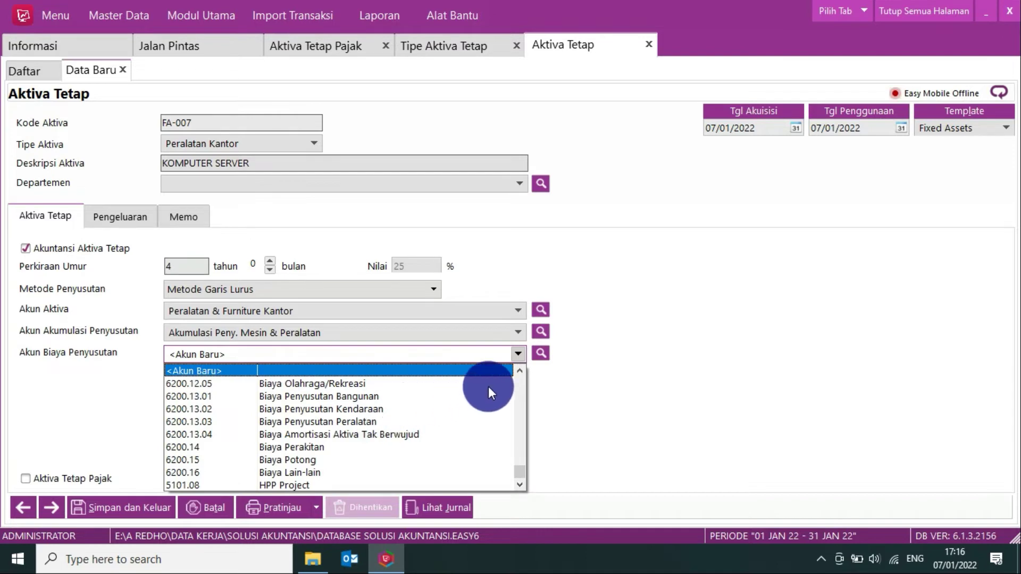
pyautogui.click(340, 423)
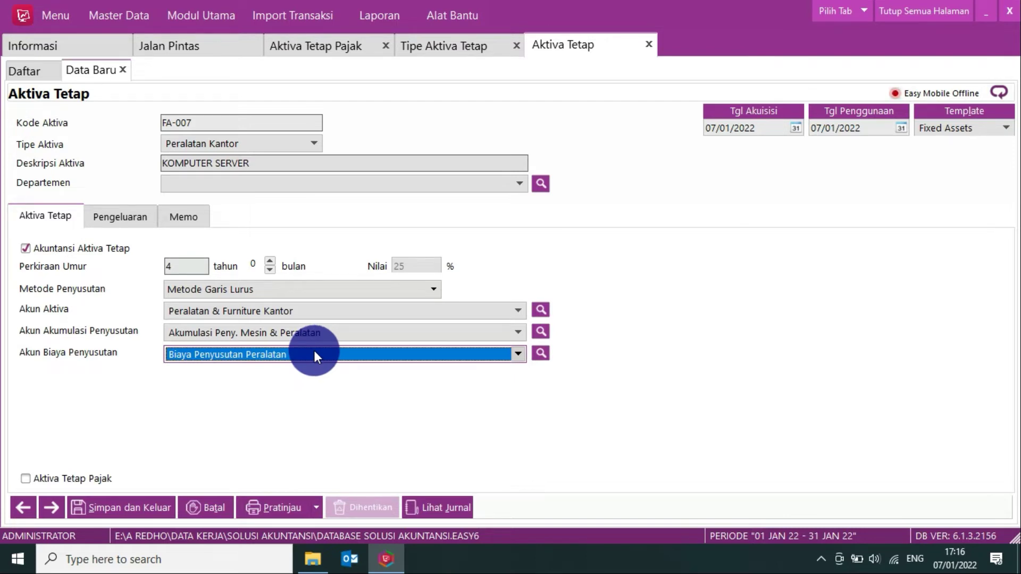
# Step: Add an expenditure line to the KOMPUTER SERVER asset using the account 1102.01 Bank BCA - IDR
pyautogui.click(129, 218)
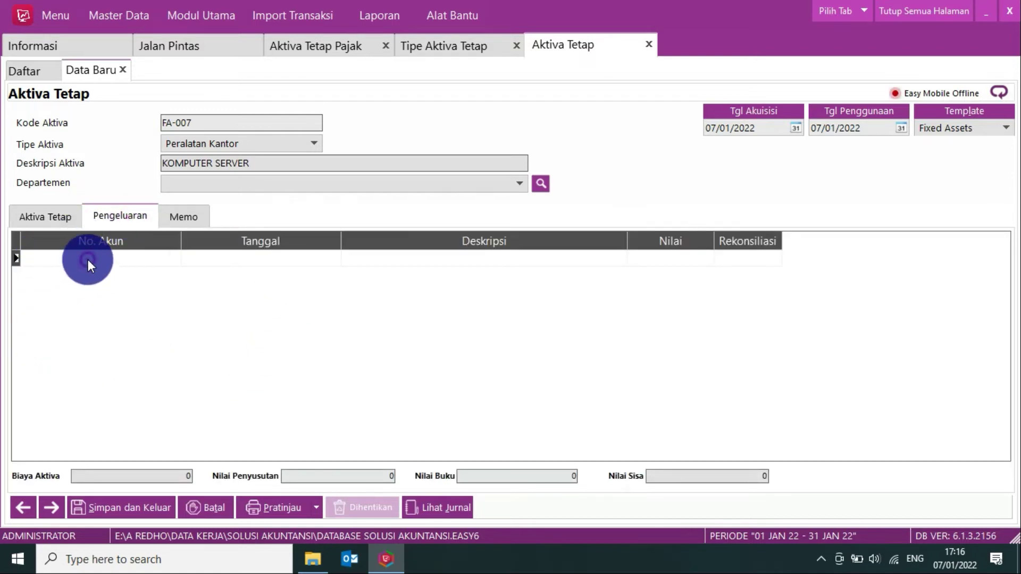
pyautogui.doubleClick(88, 259)
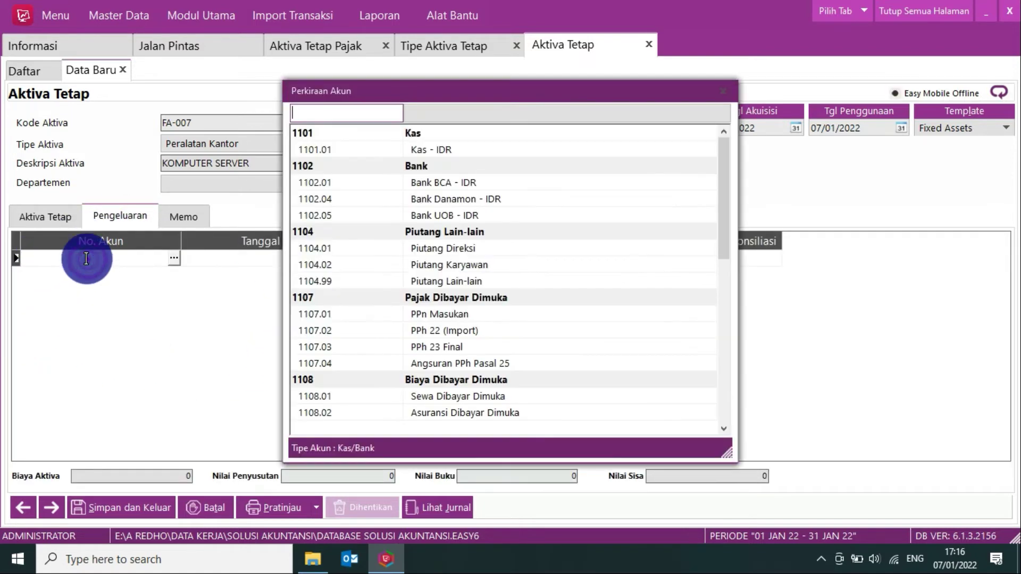
pyautogui.click(437, 113)
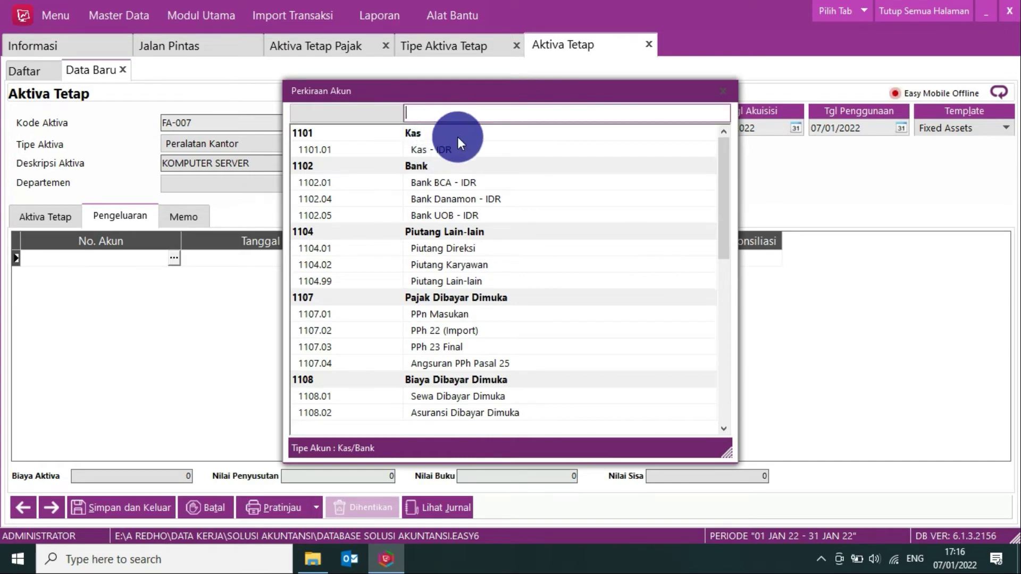
pyautogui.doubleClick(461, 184)
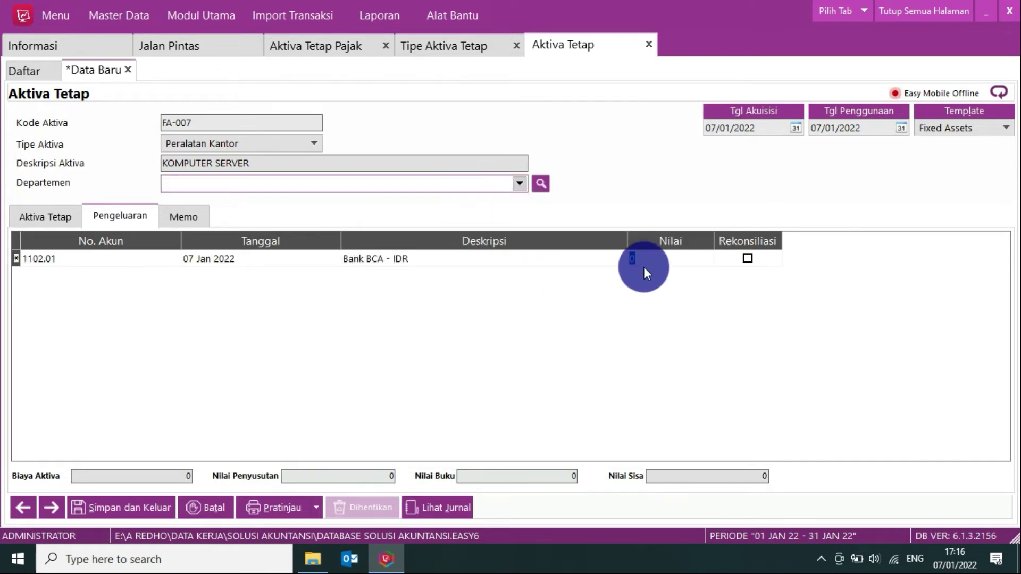
# Step: Set the value of the Bank BCA - IDR expenditure line to 15,000,000 and save the asset record
pyautogui.click(644, 263)
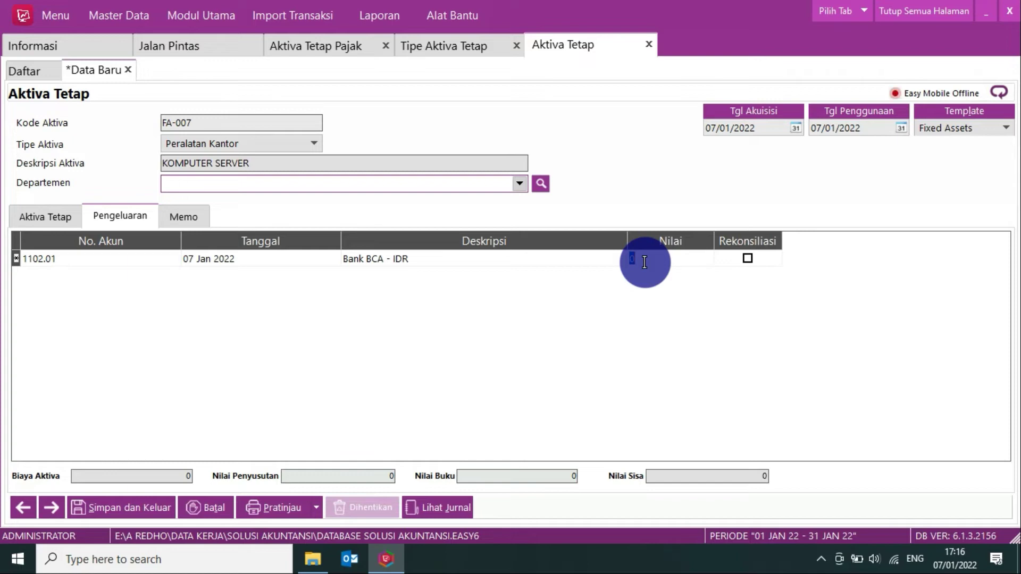
pyautogui.write('15000000')
pyautogui.press('Down')
pyautogui.press('Up')
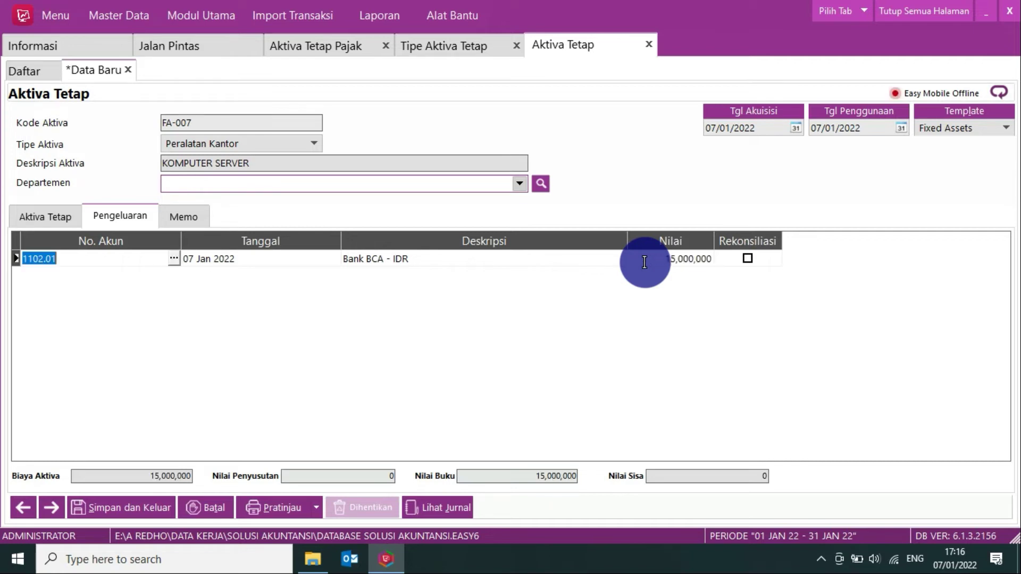
pyautogui.click(115, 506)
# Step: Refresh the fixed asset list, turn off its date filter and look through the registered assets, including KOMPUTER SERVER
pyautogui.rightClick(395, 209)
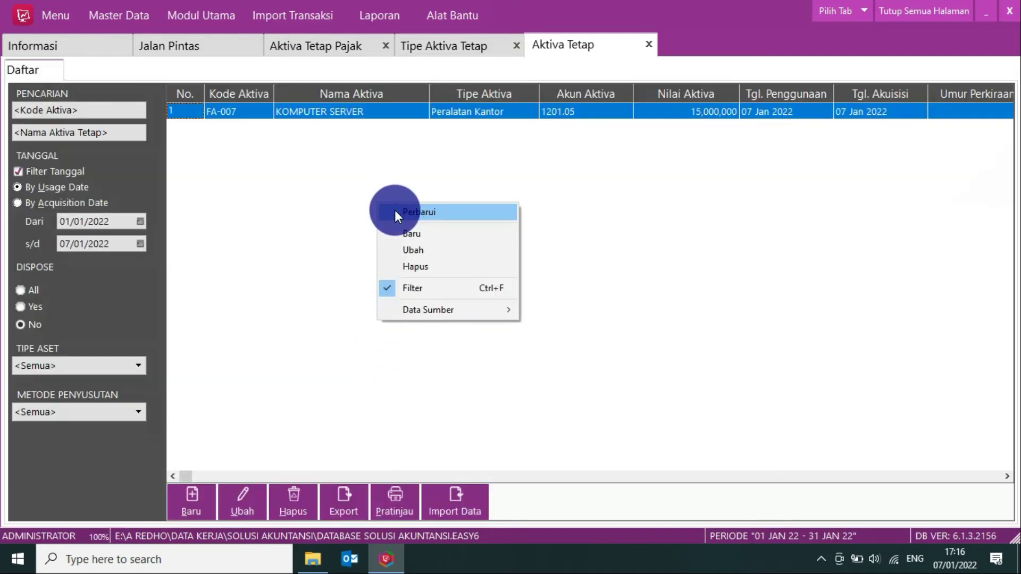
pyautogui.click(394, 210)
pyautogui.click(63, 171)
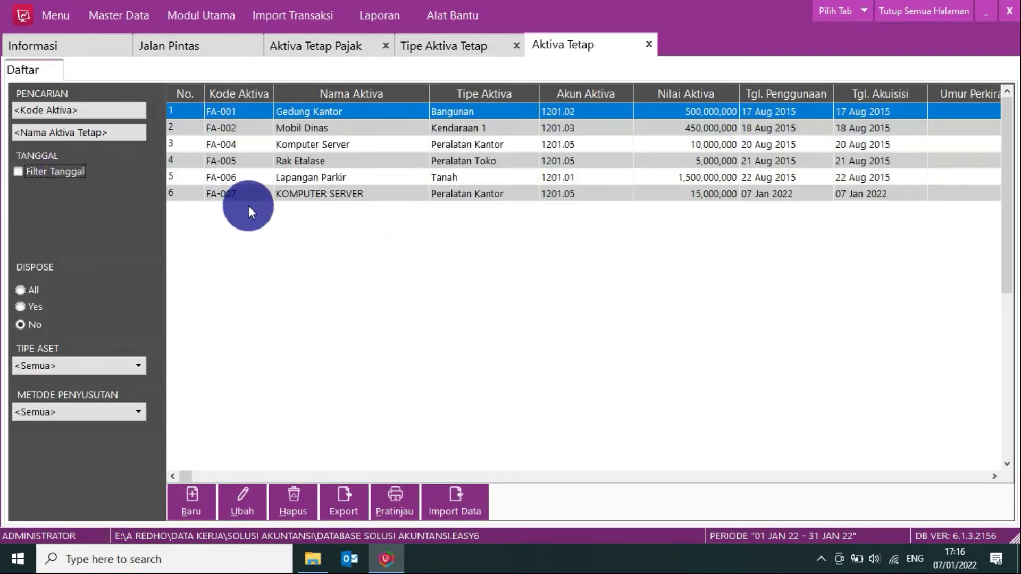
pyautogui.click(286, 196)
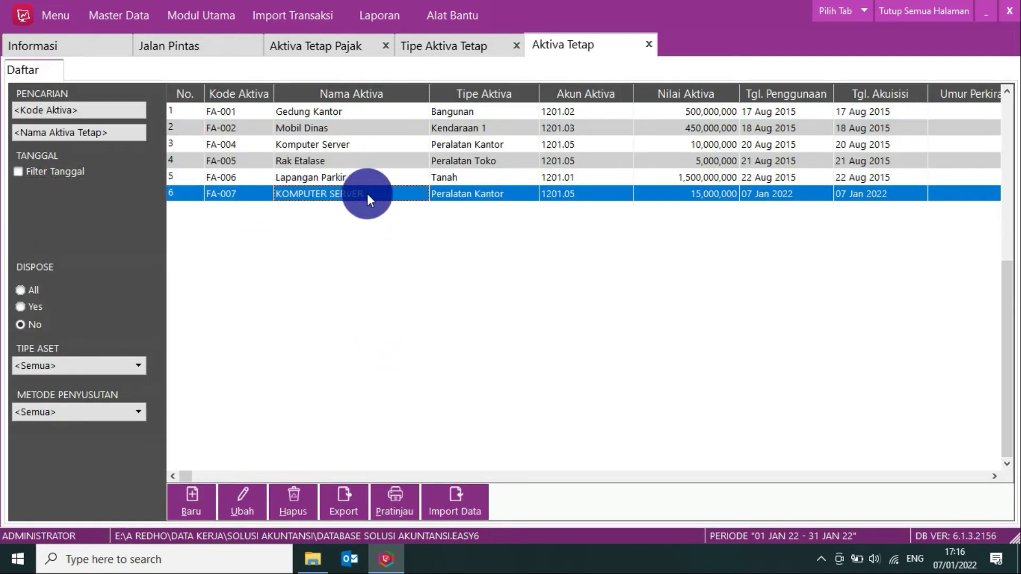
pyautogui.click(317, 128)
pyautogui.click(307, 145)
pyautogui.click(307, 165)
pyautogui.click(307, 178)
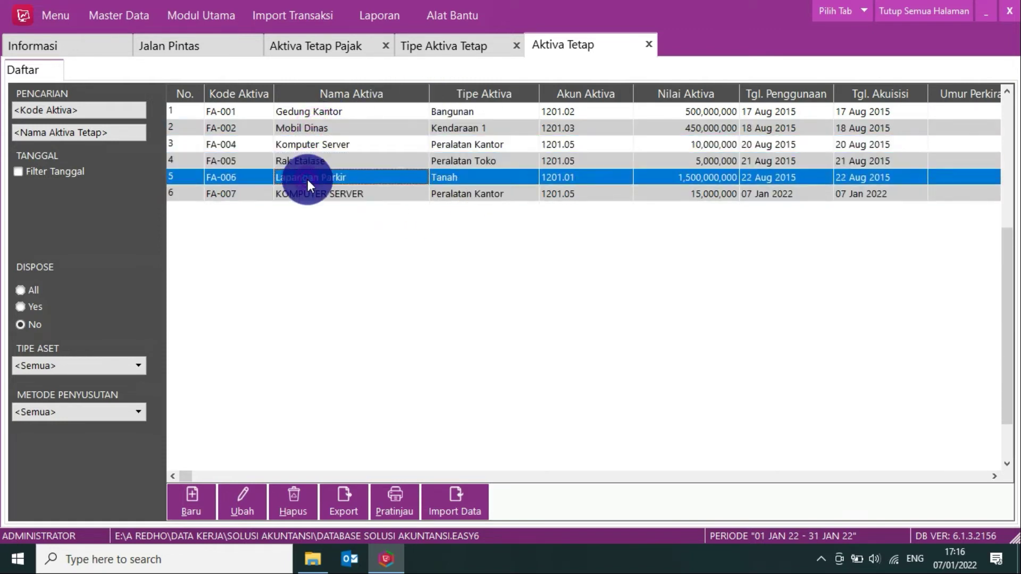
# Step: Close all open pages and open the Akhir Periode process of the Buku Besar module
pyautogui.click(920, 4)
pyautogui.click(239, 47)
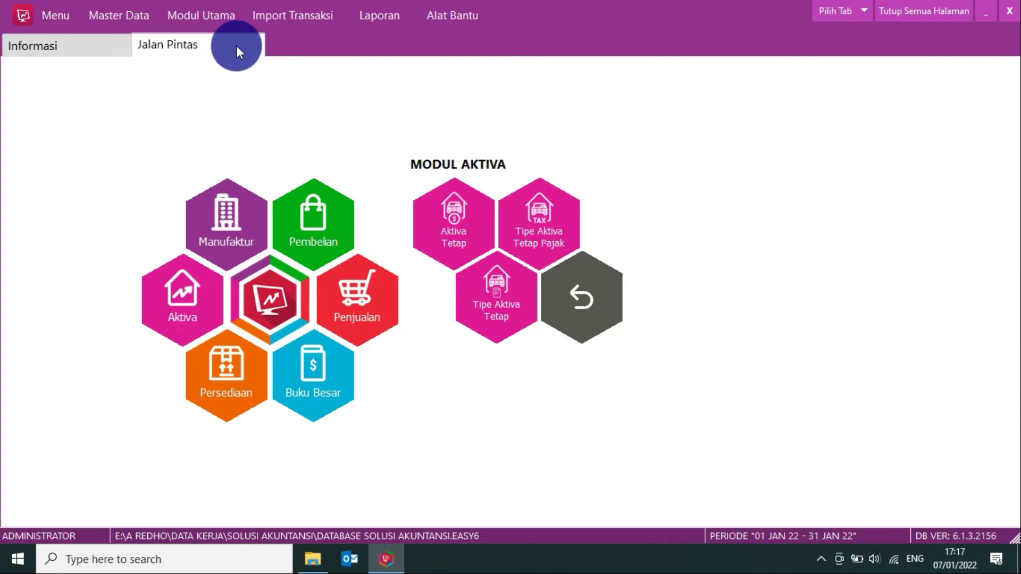
pyautogui.click(200, 17)
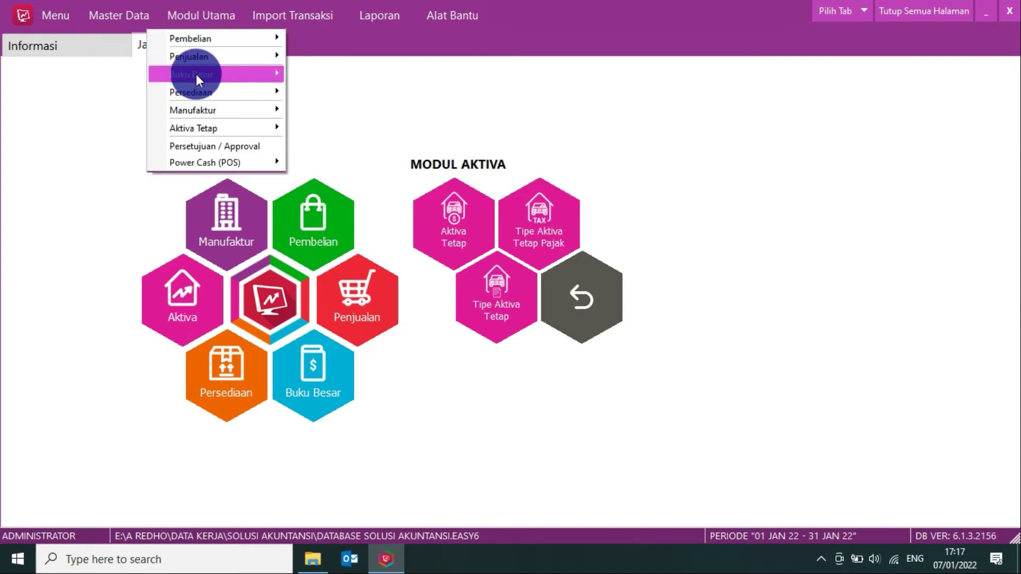
pyautogui.moveTo(195, 74)
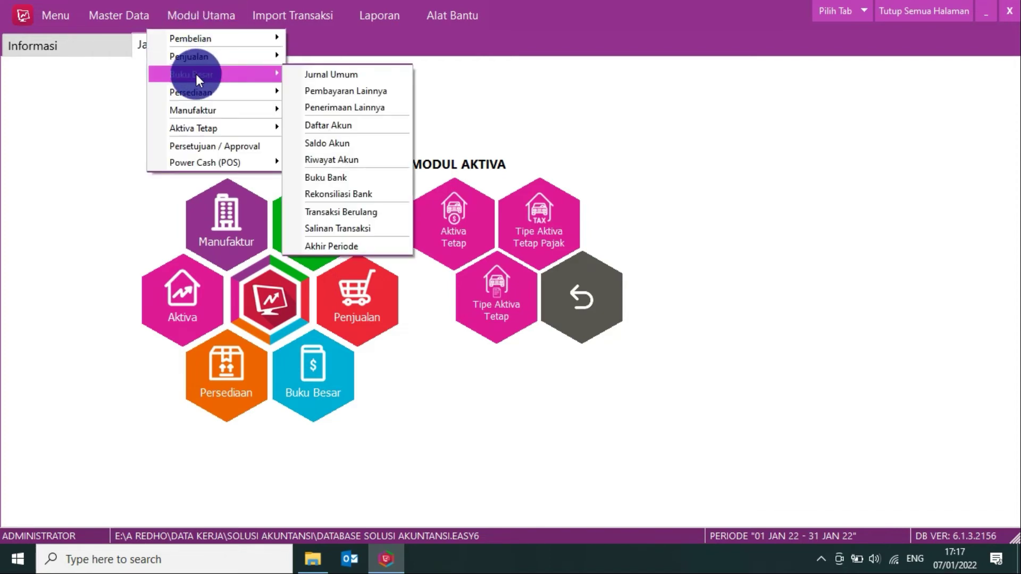
pyautogui.click(329, 246)
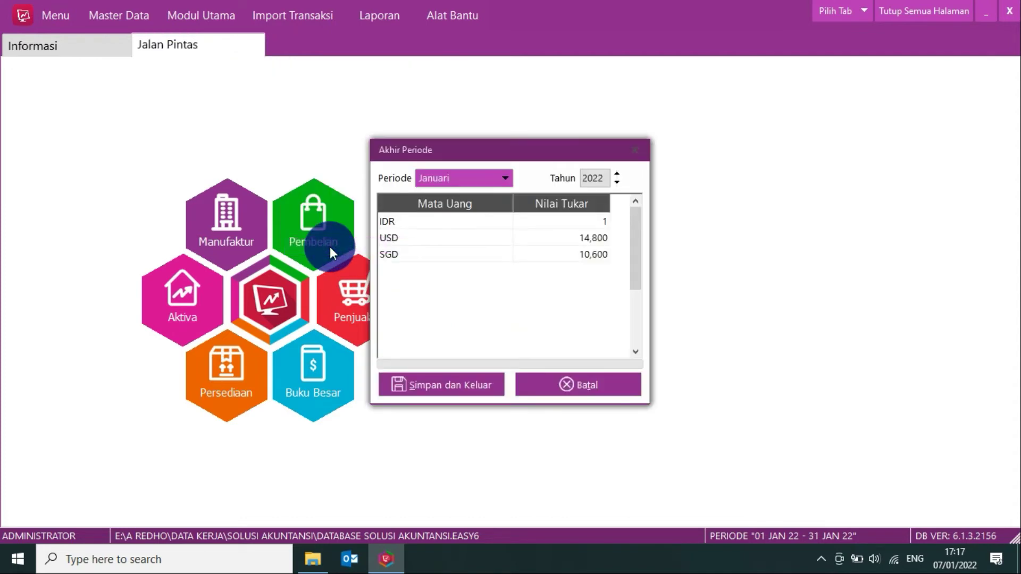
# Step: Check the selected period and year and the exchange rates of IDR, USD and SGD for the period-end process
pyautogui.click(442, 183)
pyautogui.click(442, 184)
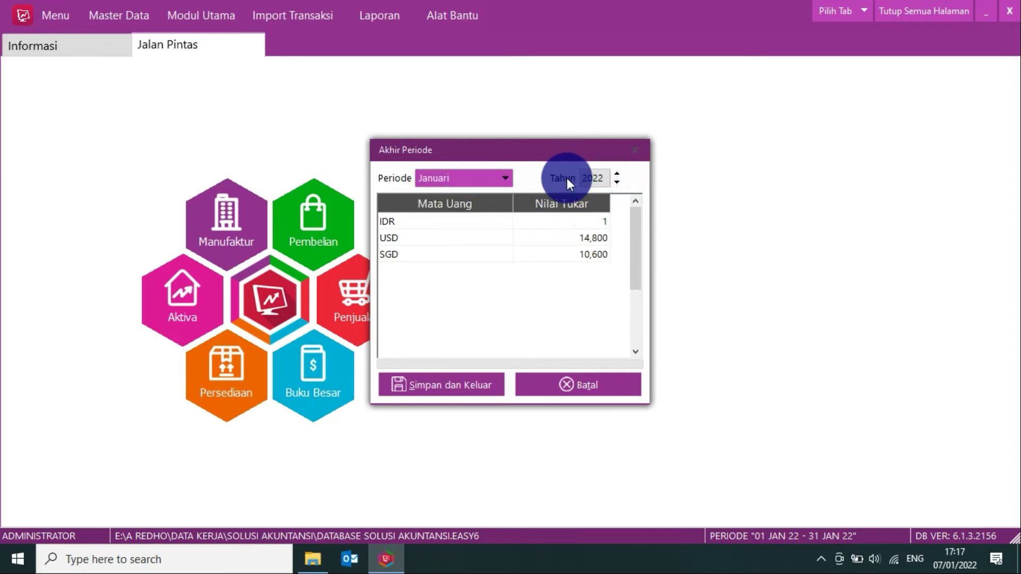
pyautogui.click(442, 219)
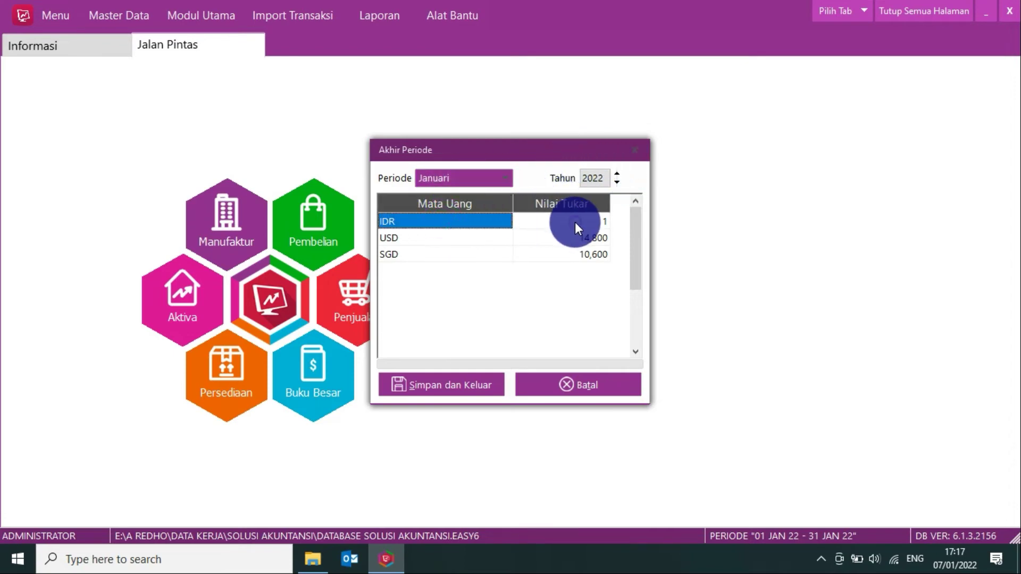
pyautogui.click(576, 222)
pyautogui.click(564, 234)
pyautogui.click(564, 244)
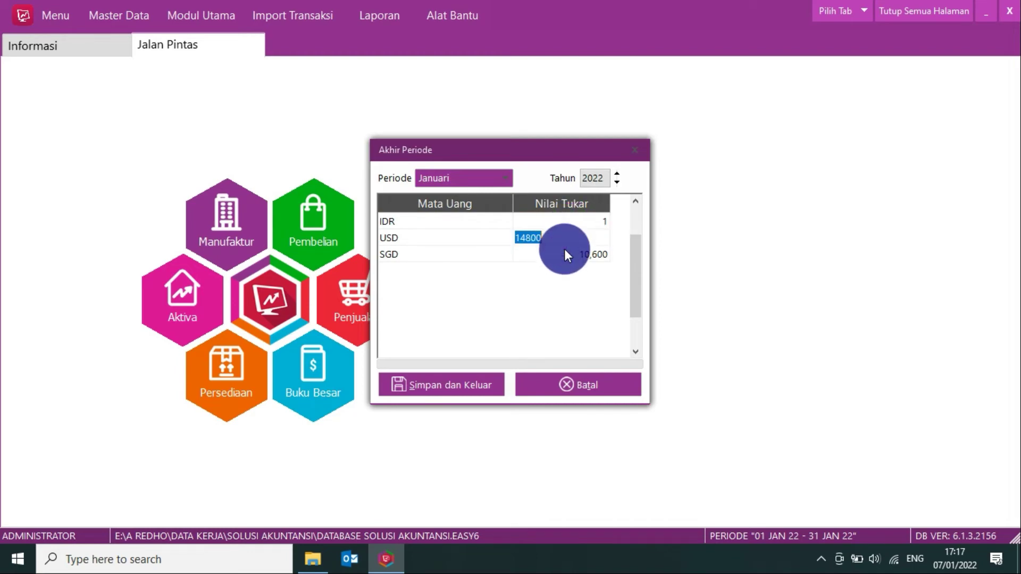
pyautogui.click(563, 251)
pyautogui.click(564, 239)
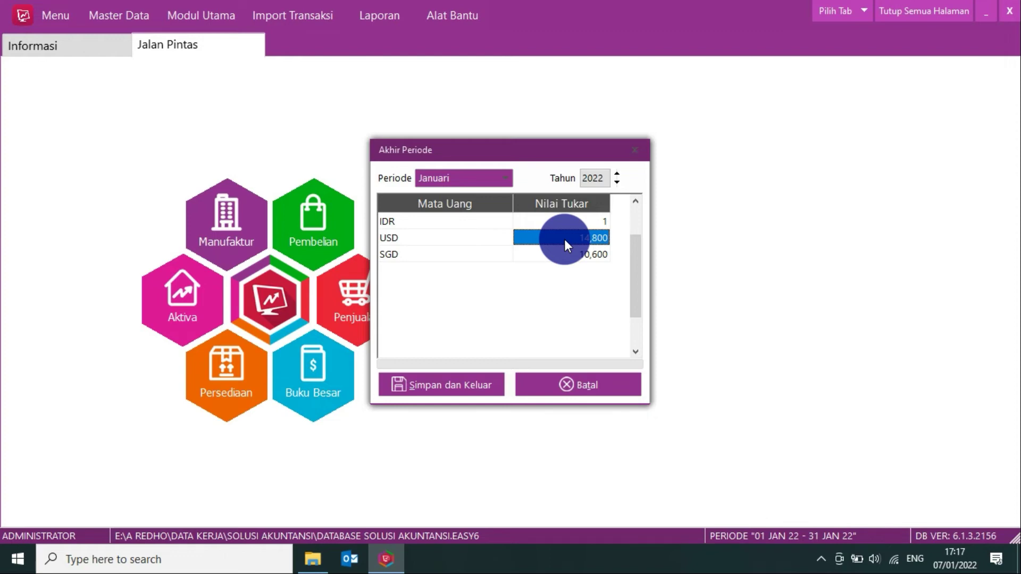
# Step: Run the Akhir Periode process for Januari 2022, agreeing to repeat it for this period
pyautogui.click(458, 387)
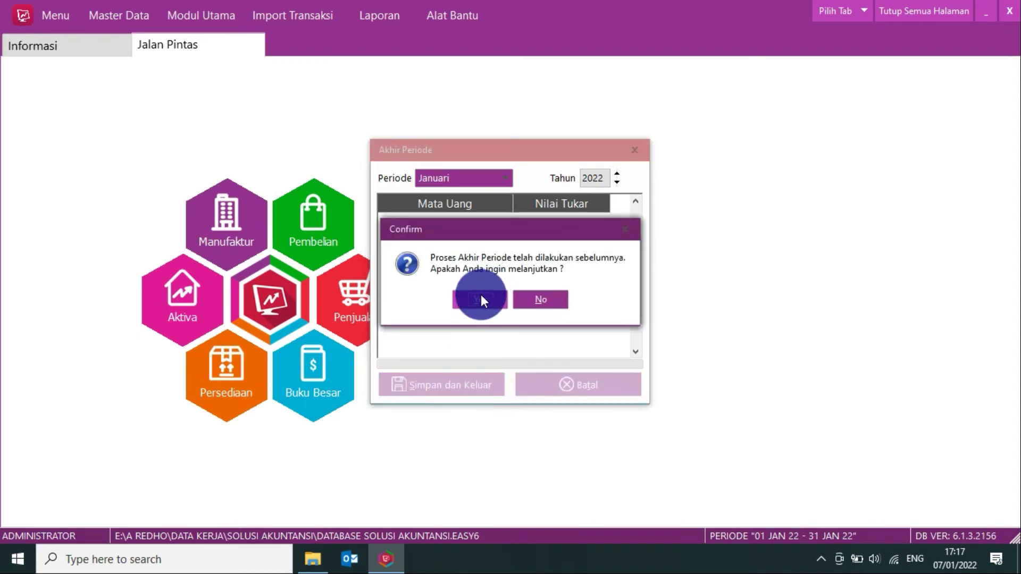
pyautogui.click(481, 297)
pyautogui.click(481, 297)
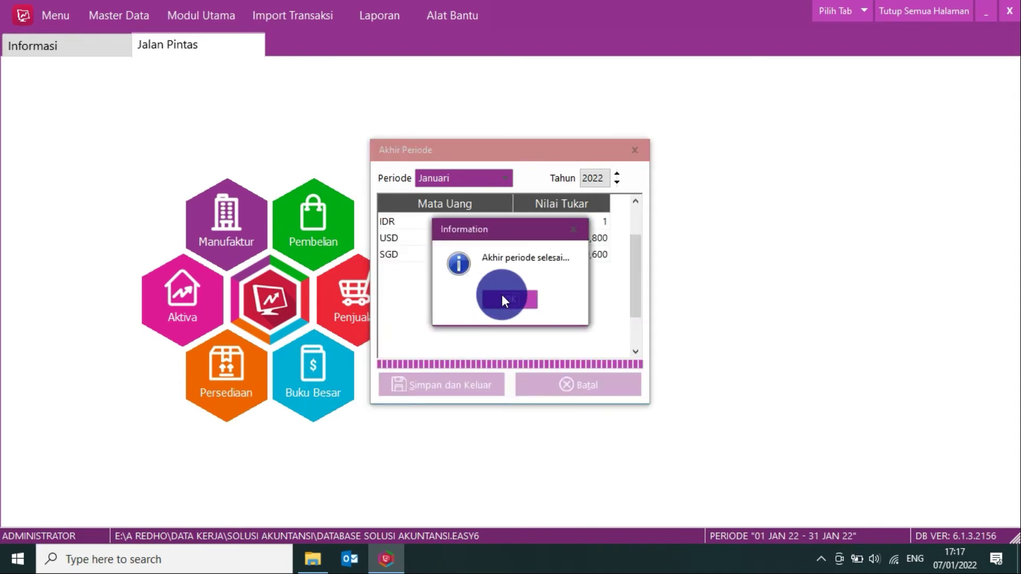
pyautogui.click(503, 297)
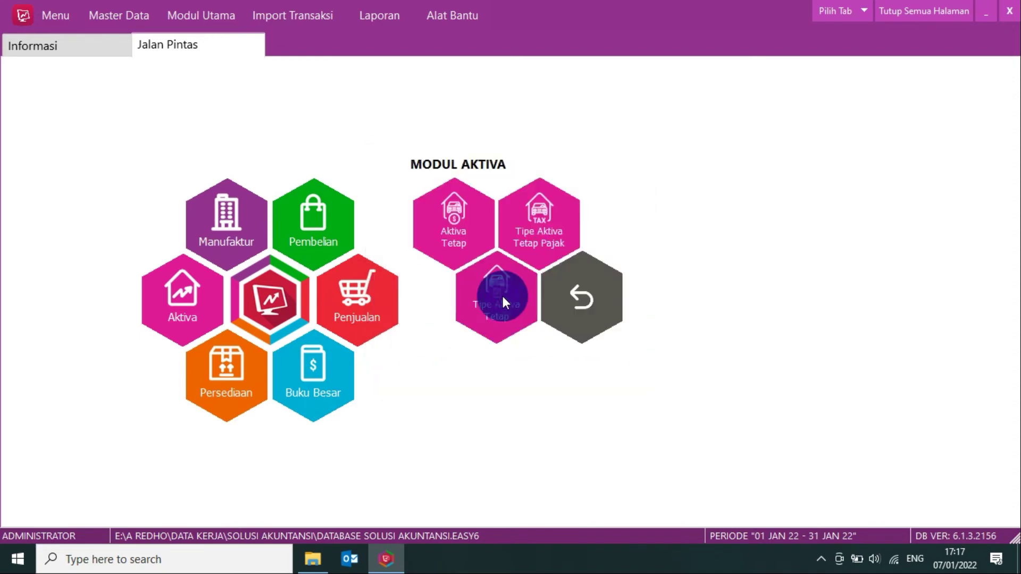
# Step: Reopen the KOMPUTER SERVER record from the Aktiva Tetap list and examine its expenditure, depreciation and book values
pyautogui.click(466, 217)
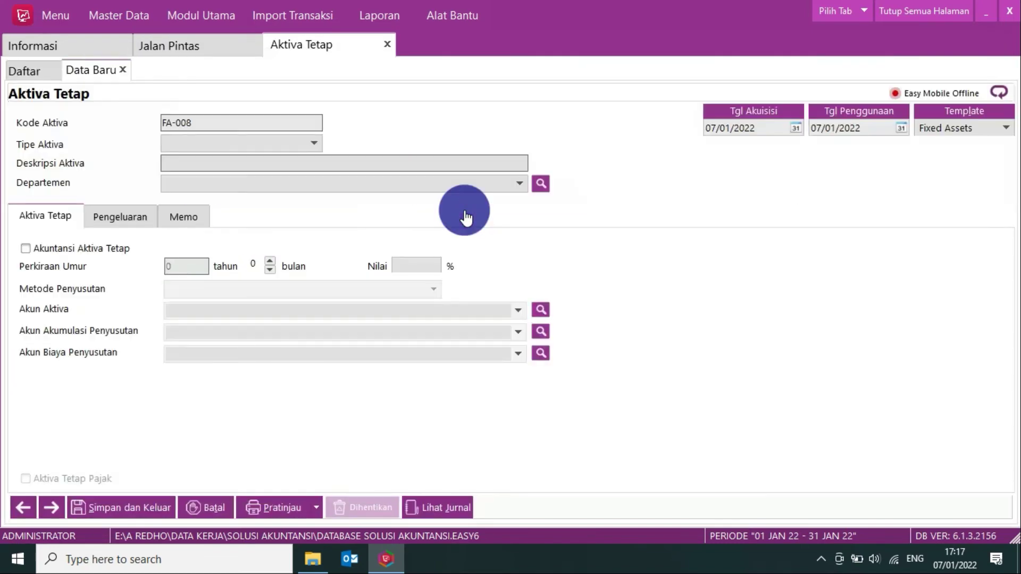
pyautogui.click(33, 66)
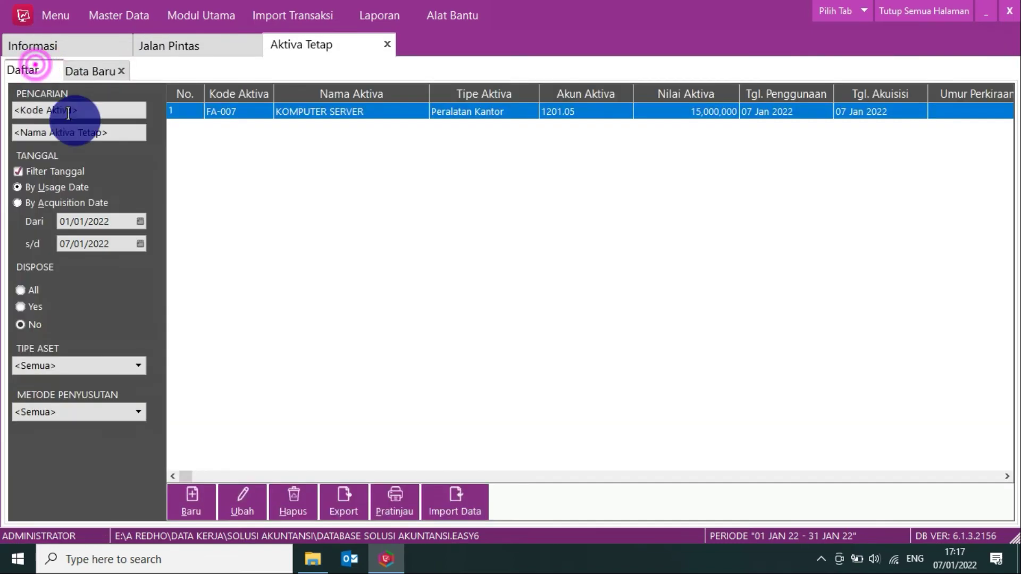
pyautogui.doubleClick(301, 113)
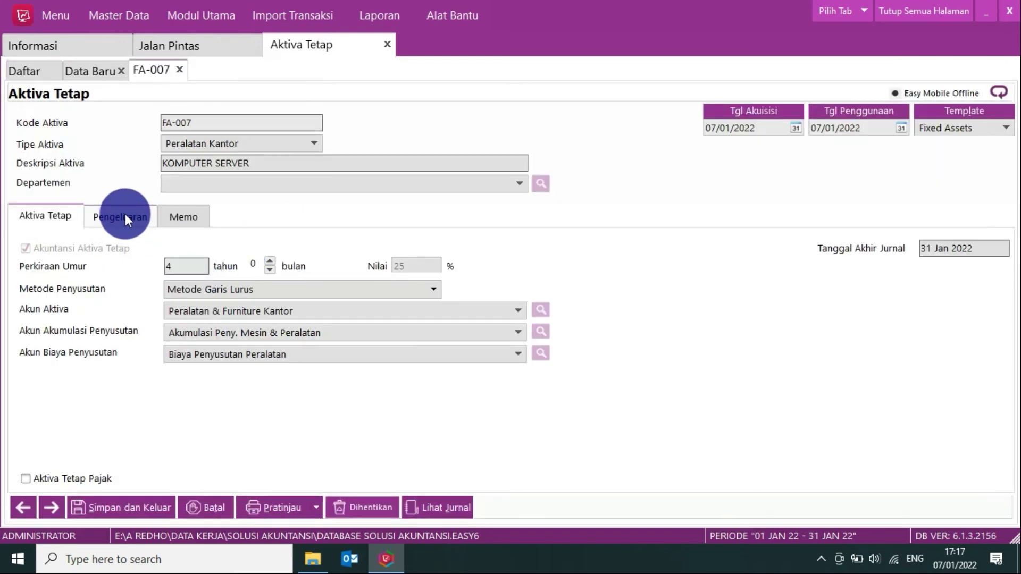
pyautogui.click(126, 217)
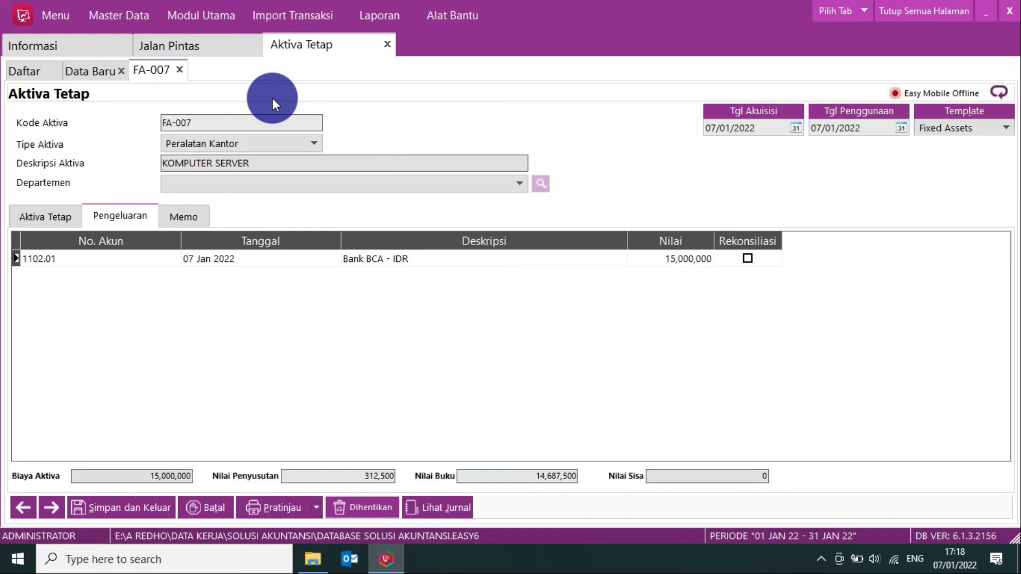
# Step: Close the KOMPUTER SERVER record, the blank new asset record and the Aktiva Tetap page
pyautogui.click(179, 72)
pyautogui.click(121, 70)
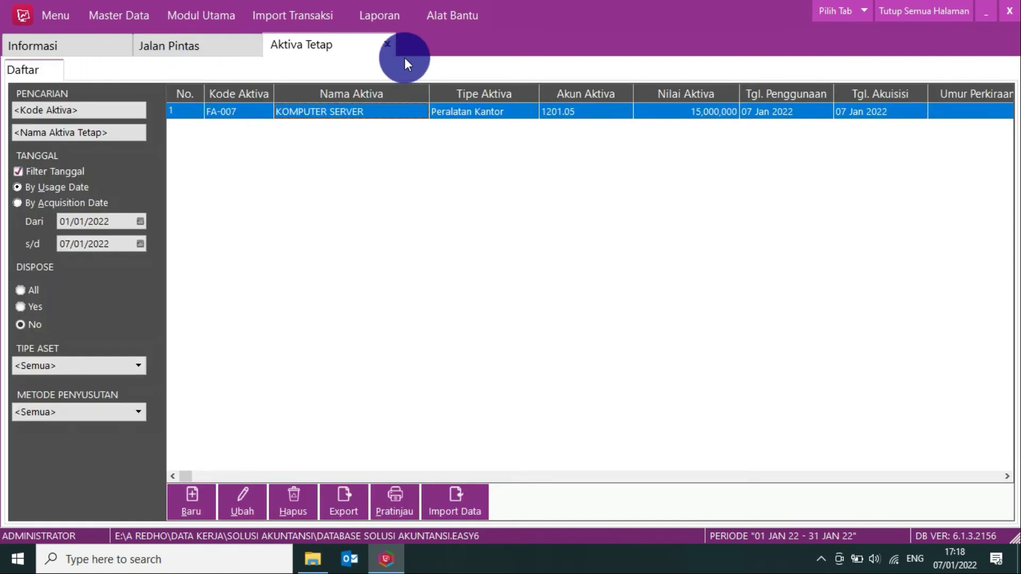
pyautogui.click(388, 45)
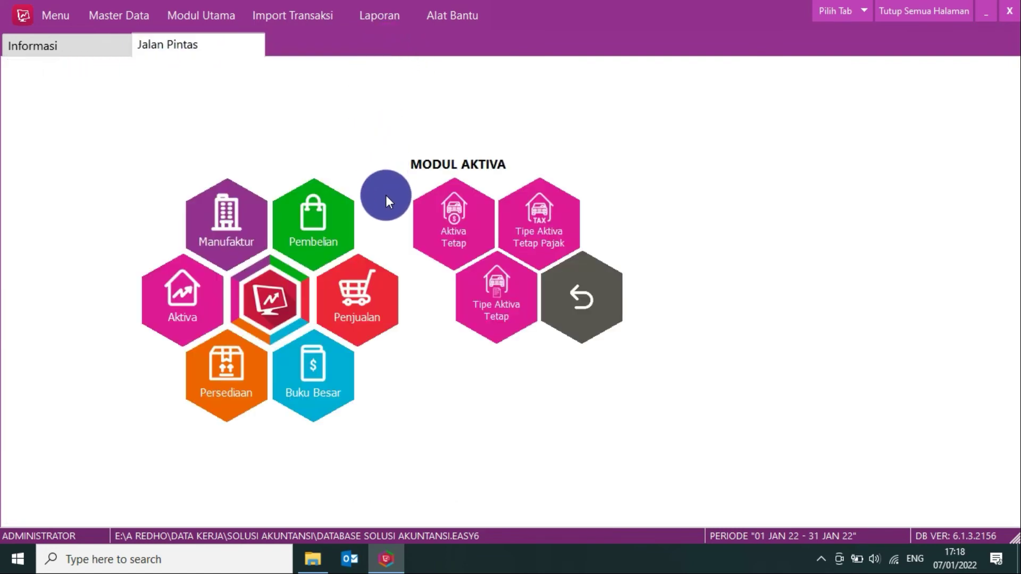